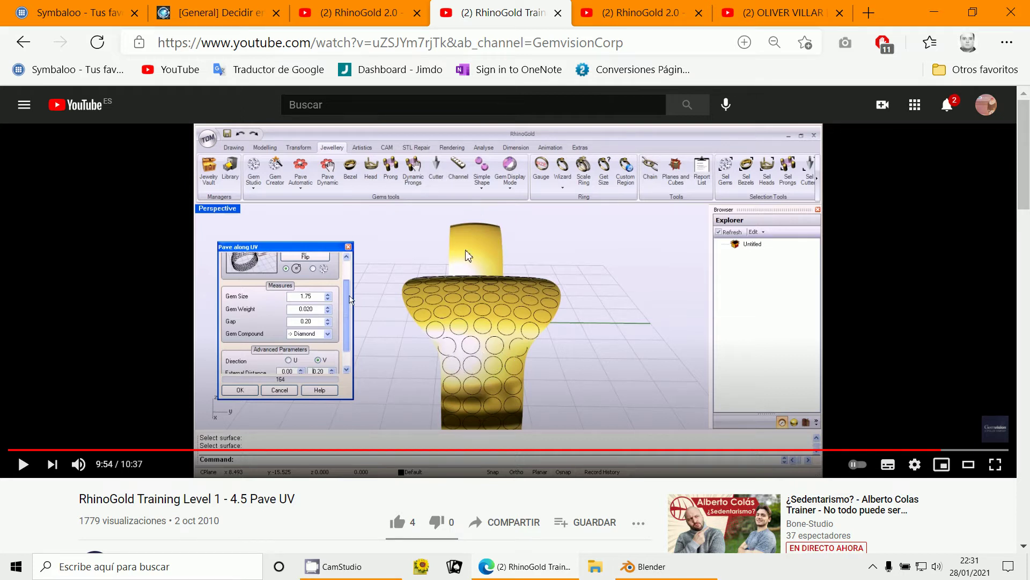
Switch to Blender and check the cylinder's face count in Edit Mode using face selection
scroll(483, 330, down, 2)
scroll(555, 296, up, 1)
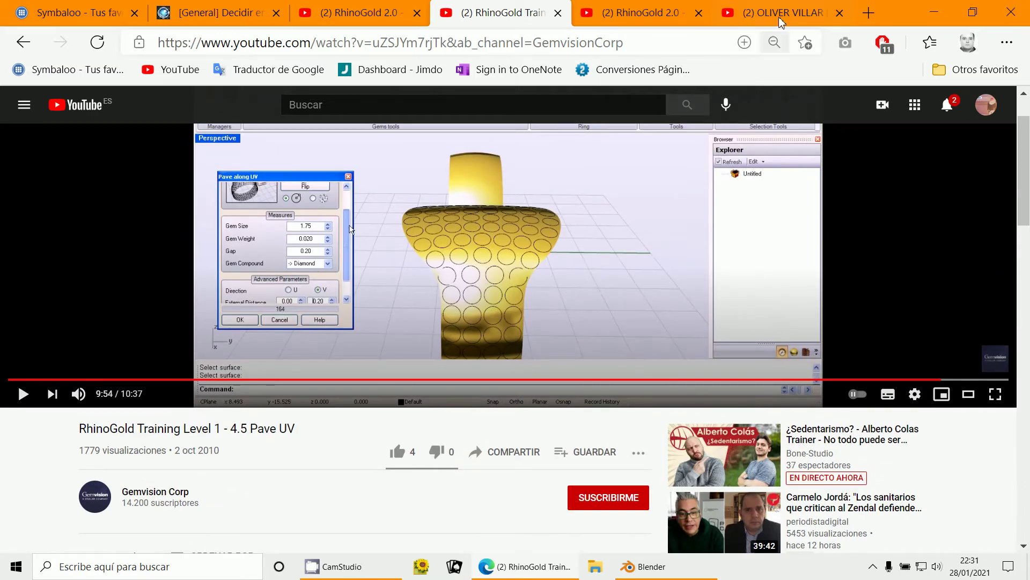
click(647, 569)
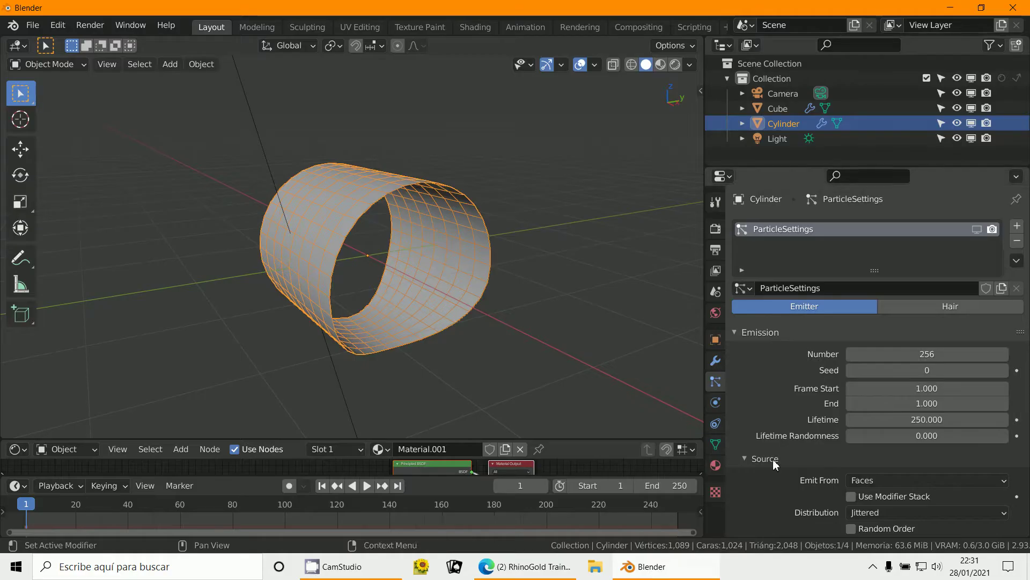
mouse_move(321, 247)
middle_down()
mouse_move(406, 318)
mouse_move(378, 291)
mouse_move(378, 197)
mouse_move(373, 220)
mouse_move(326, 258)
middle_up()
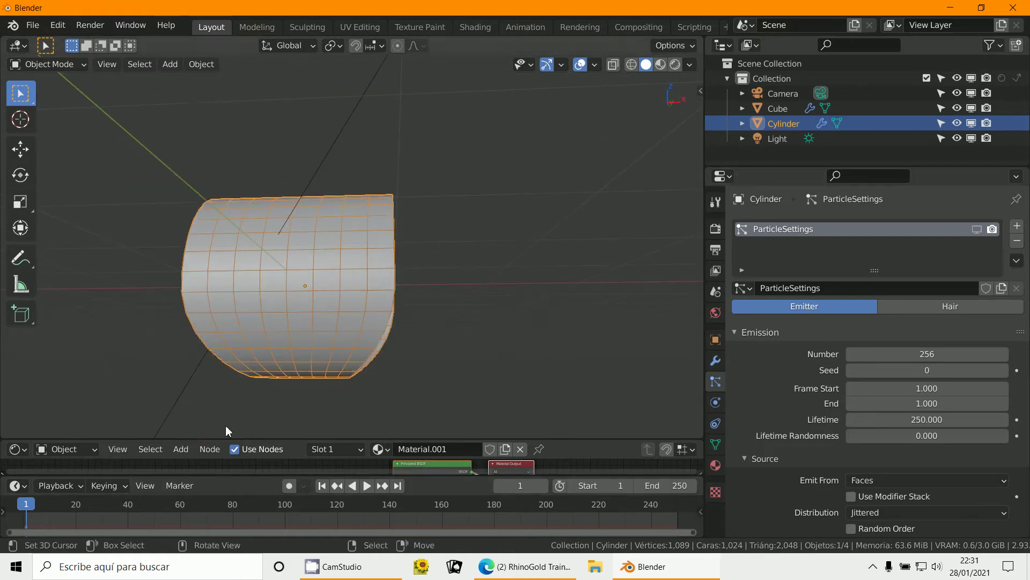
click(48, 64)
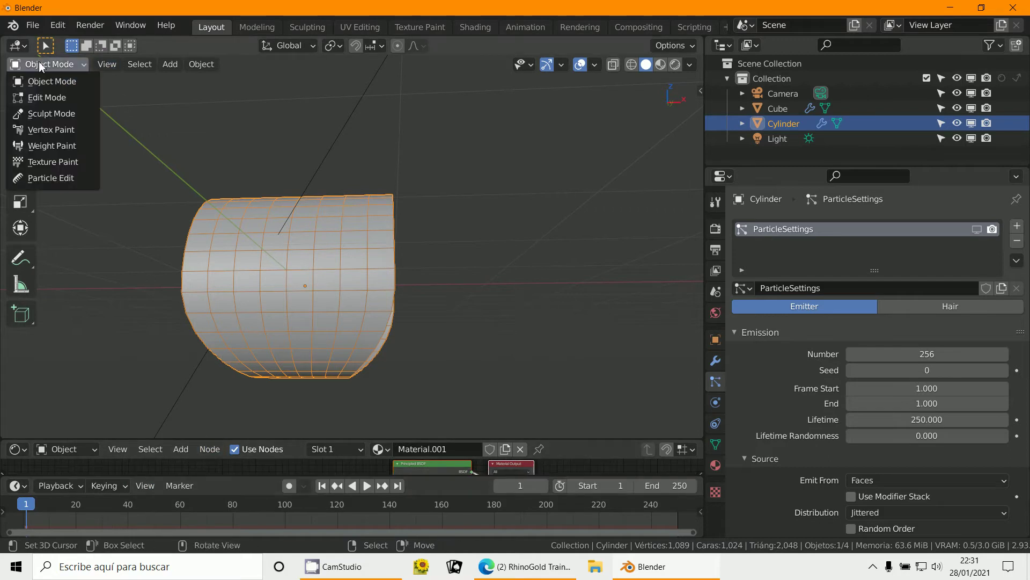
click(37, 97)
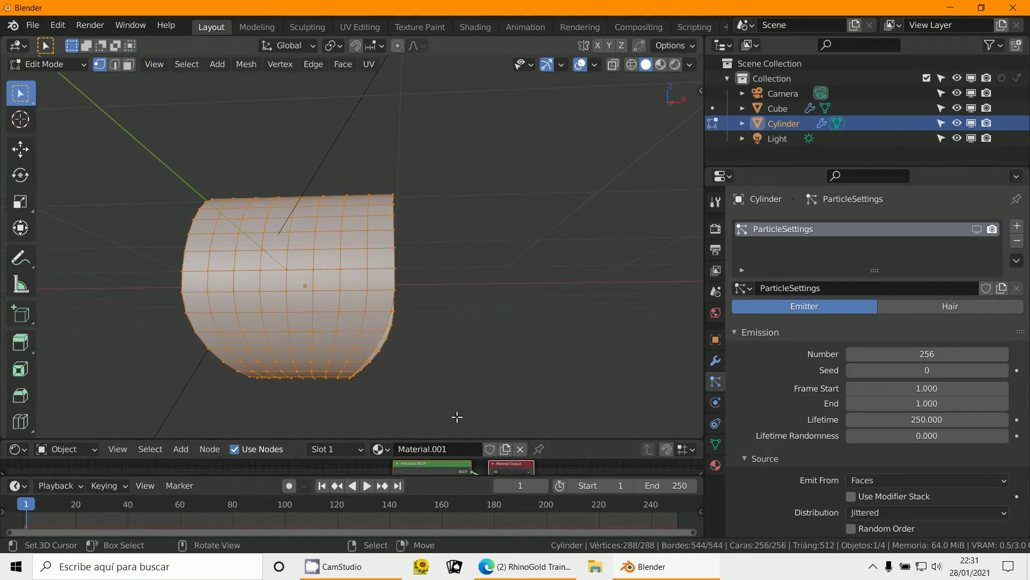
click(129, 65)
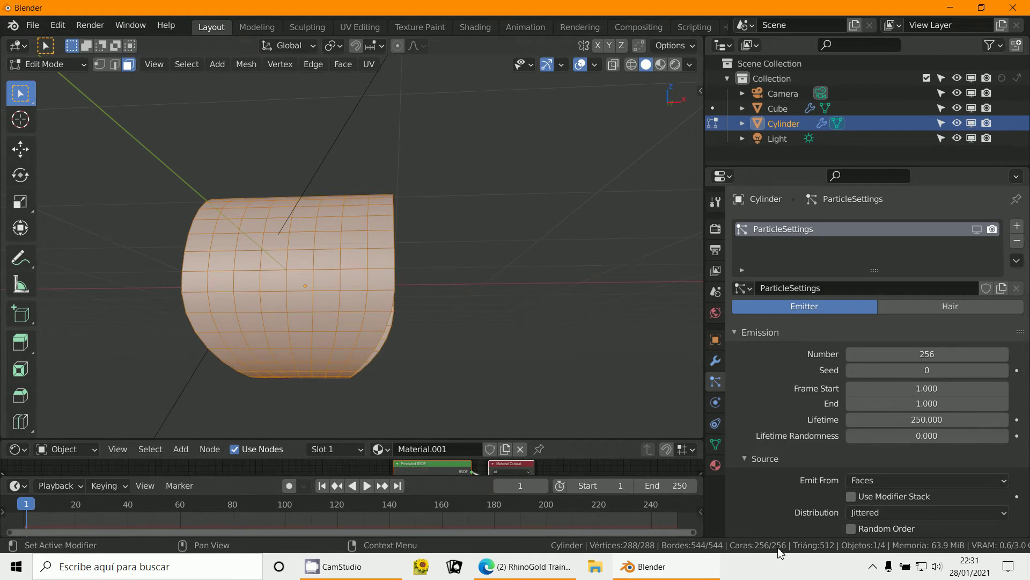
Turn on viewport display for the cylinder's particle system and return the cylinder to Object Mode
middle_drag(460, 306, 617, 303)
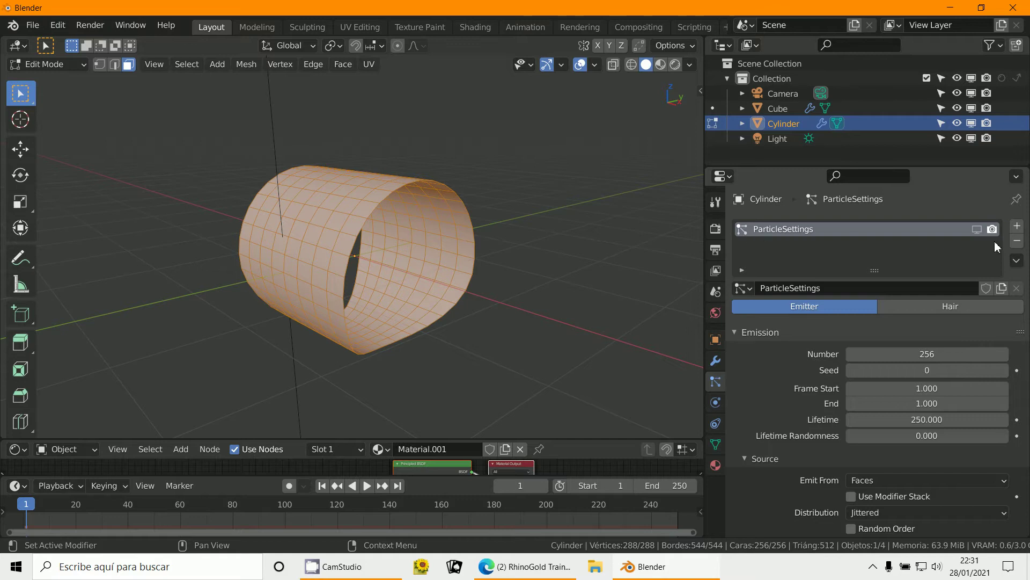
scroll(590, 285, down, 1)
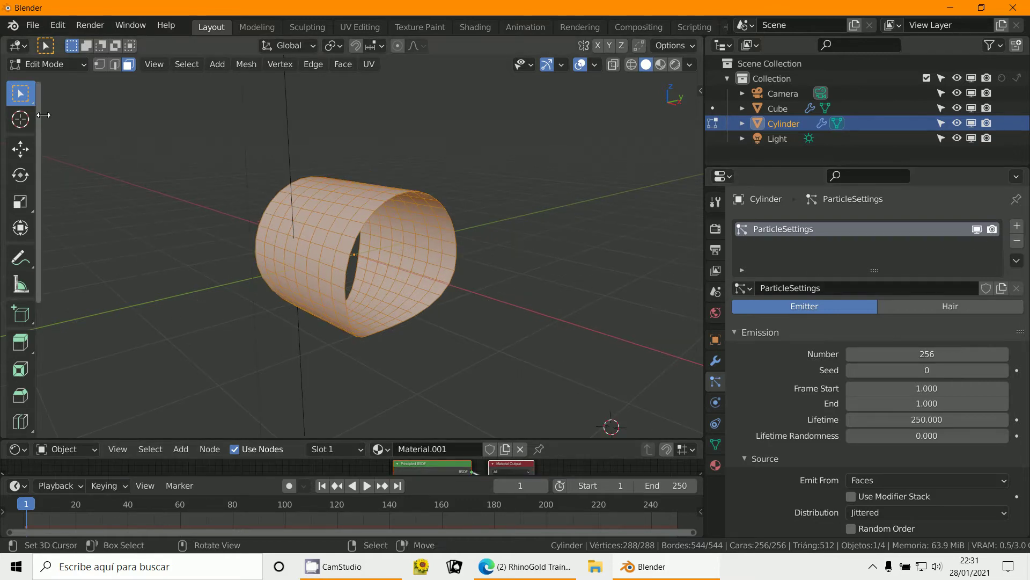
click(48, 64)
click(32, 81)
scroll(416, 342, down, 2)
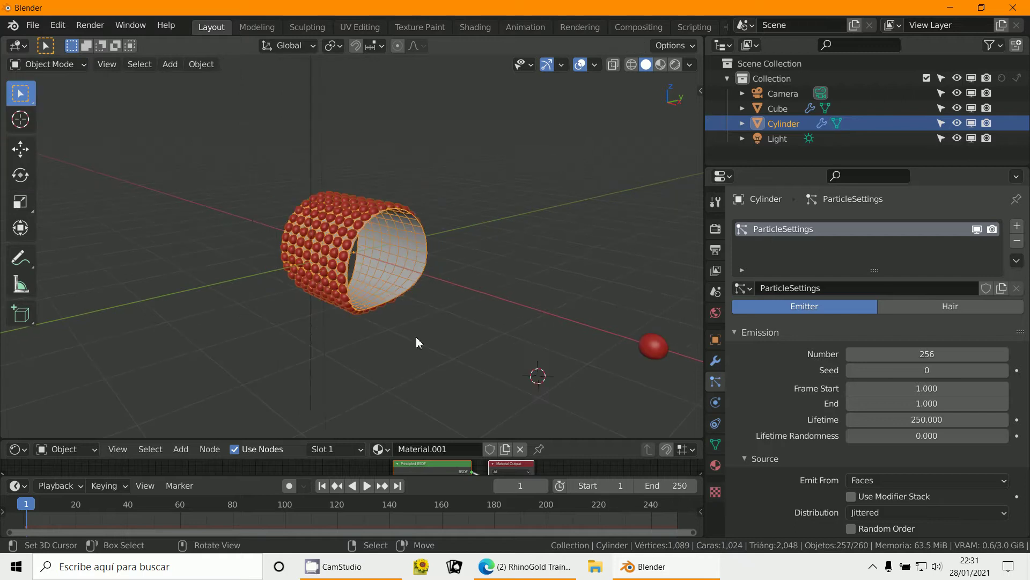
Select the cylinder and examine the emission number, frame range and source settings of its particle system
middle_drag(416, 343, 376, 290)
click(363, 351)
middle_drag(238, 257, 284, 268)
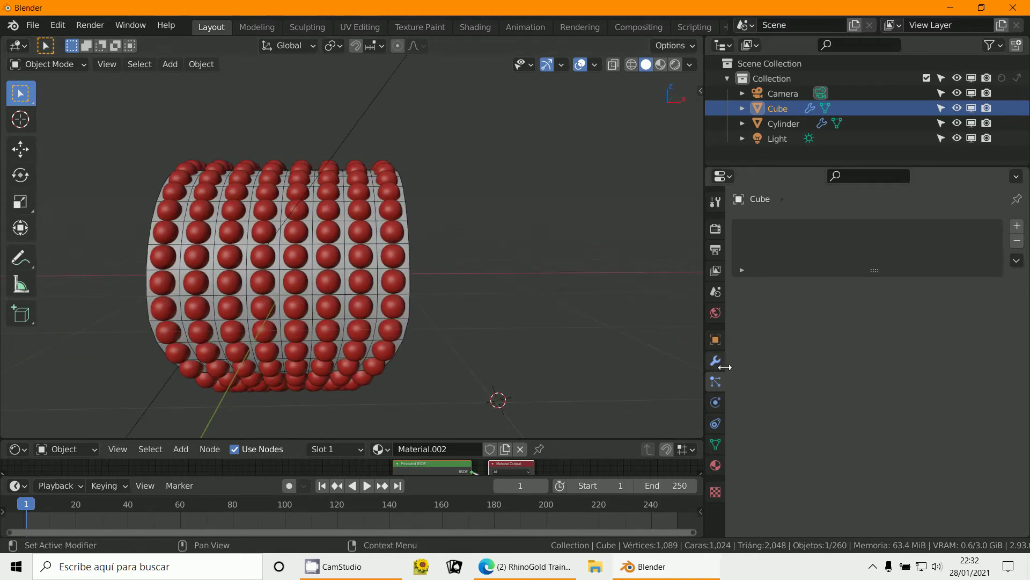
click(350, 258)
scroll(953, 279, down, 2)
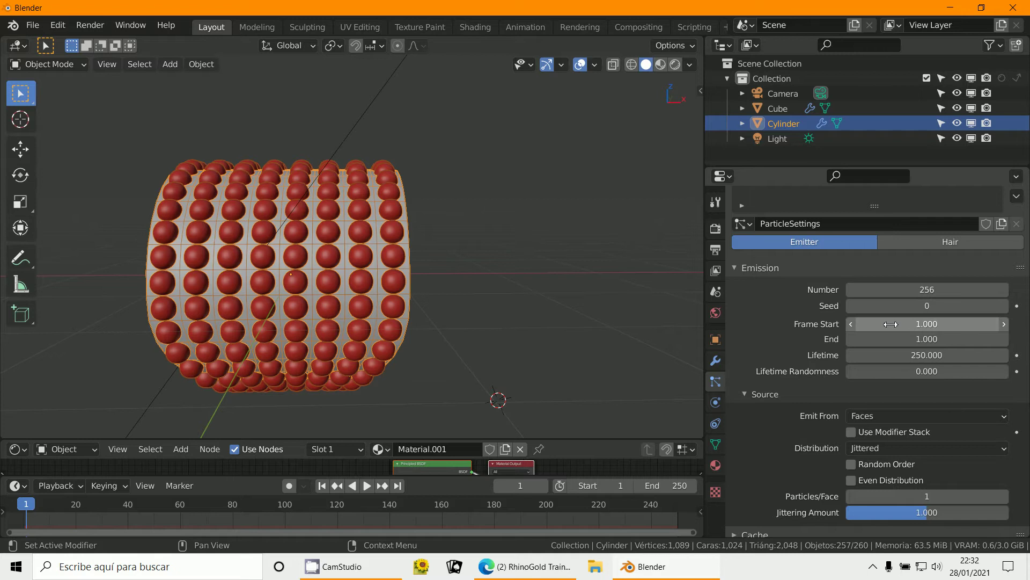
scroll(813, 330, up, 3)
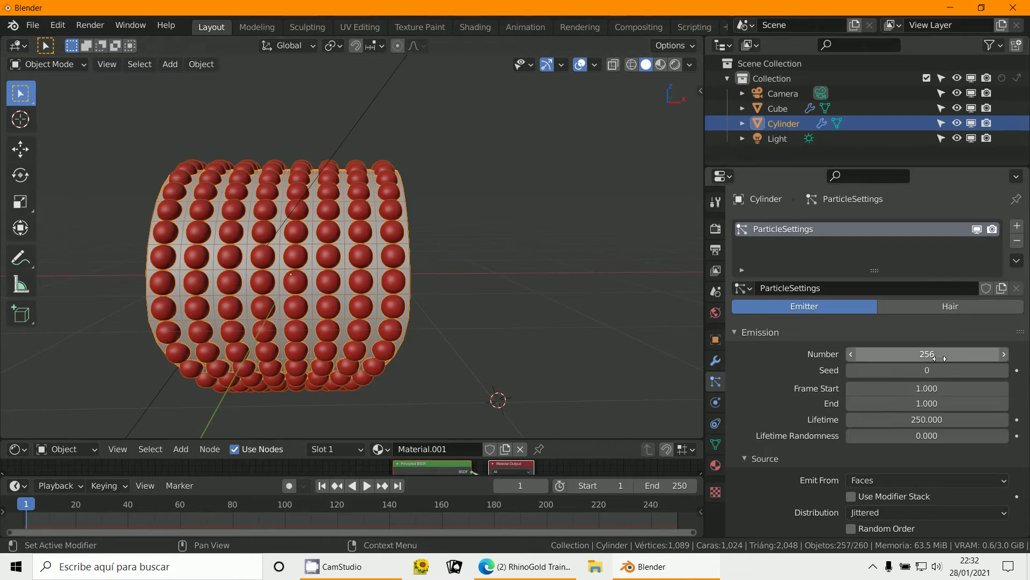
Examine the cylinder's particle velocity, rotation and render settings, including the Render As choices and the instance object
middle_drag(356, 361, 483, 328)
scroll(798, 410, down, 5)
scroll(798, 410, down, 12)
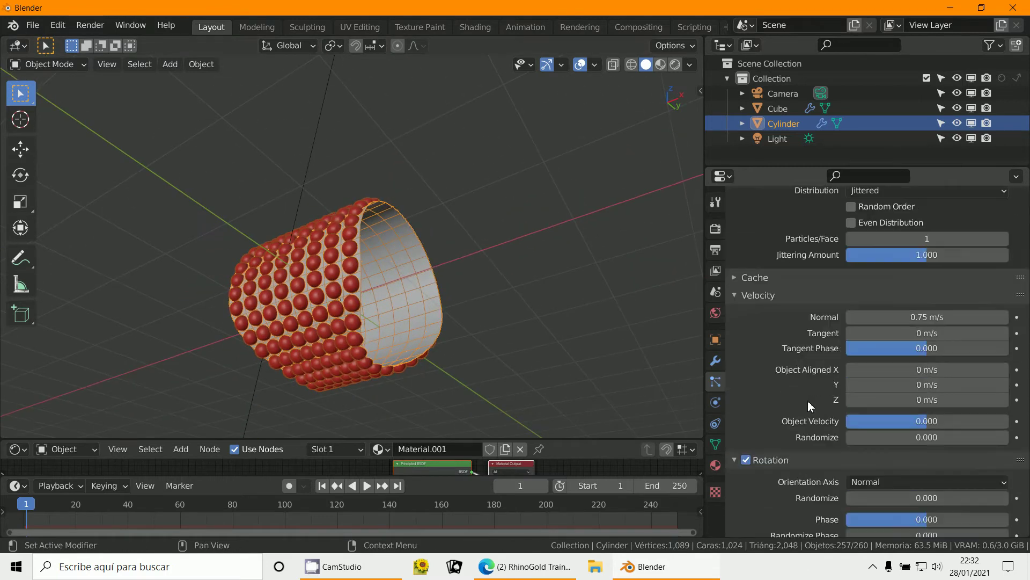
scroll(797, 393, down, 6)
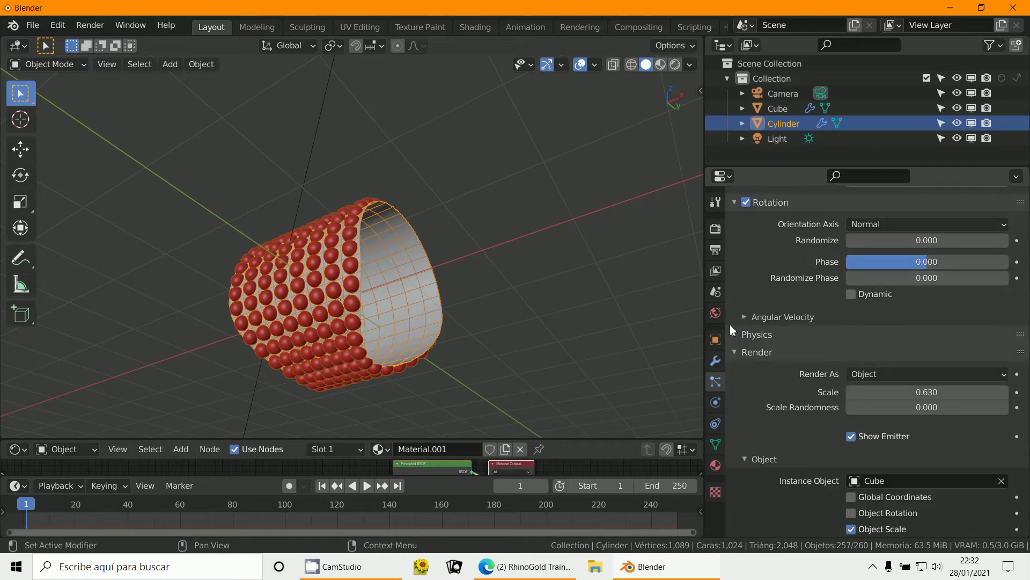
click(881, 376)
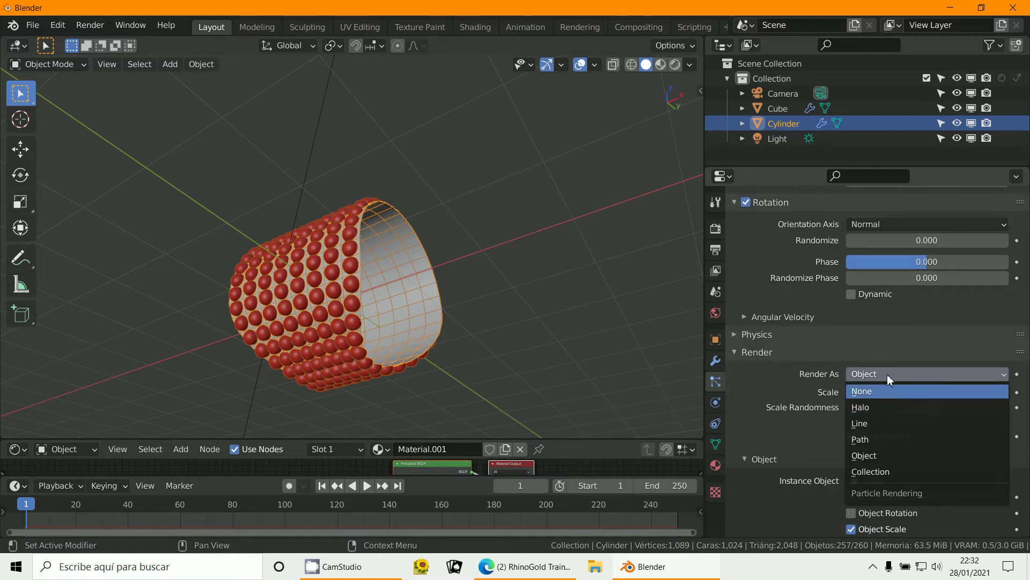
click(887, 375)
scroll(907, 456, down, 5)
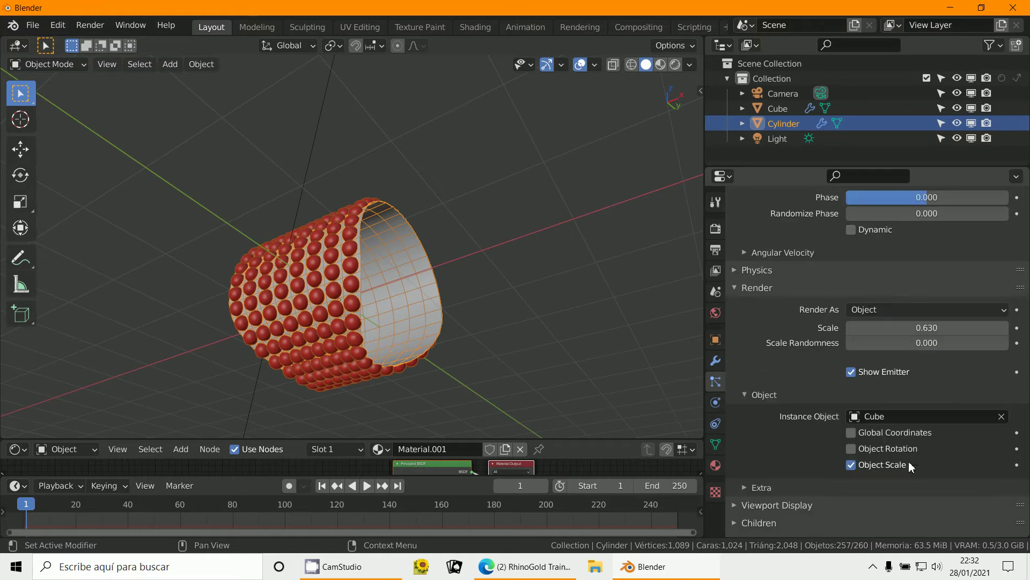
scroll(494, 351, down, 4)
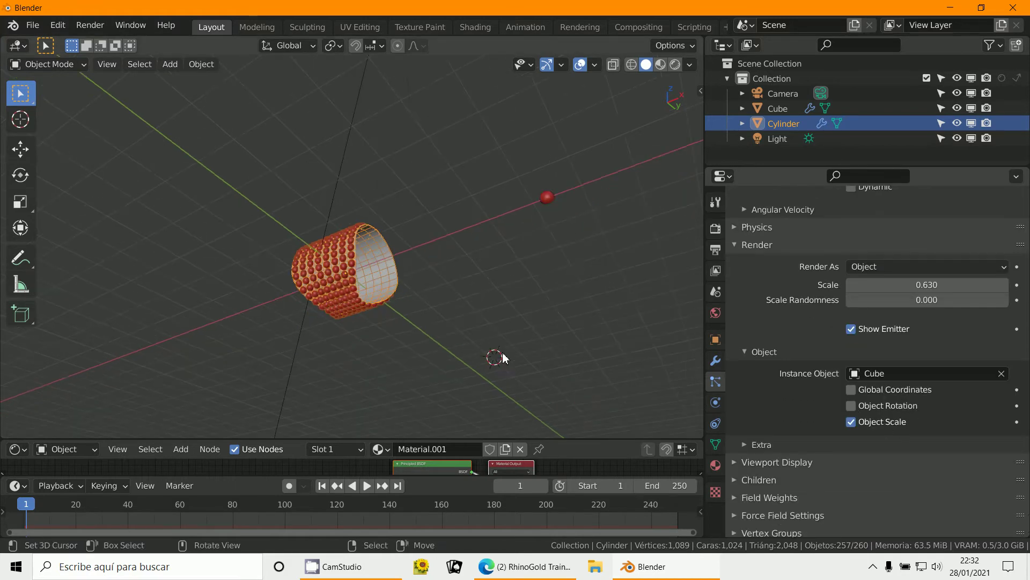
Rename the separate red sphere used as the particle instance object to "rubi"
click(547, 198)
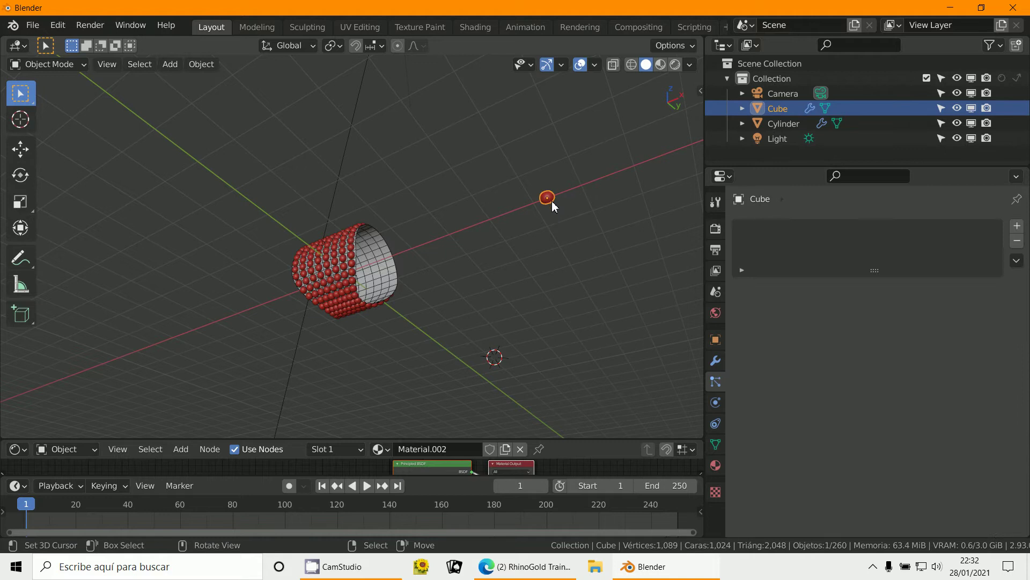
click(353, 258)
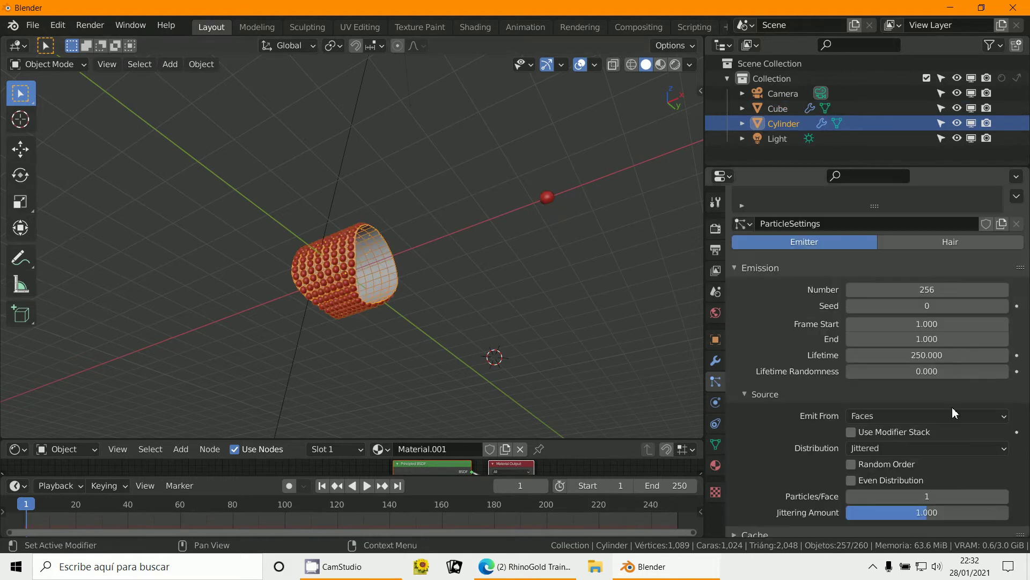
click(547, 199)
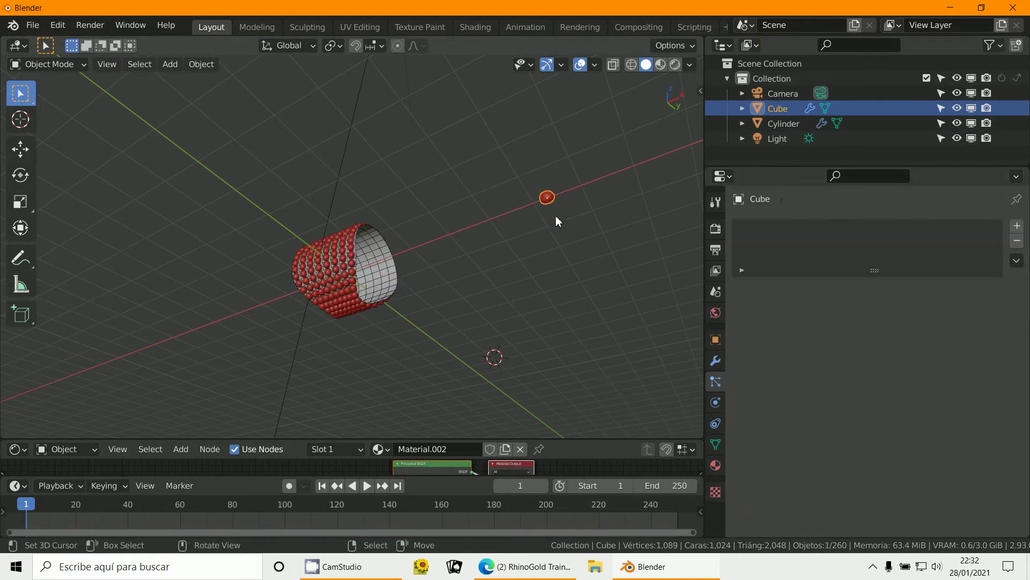
key(F2)
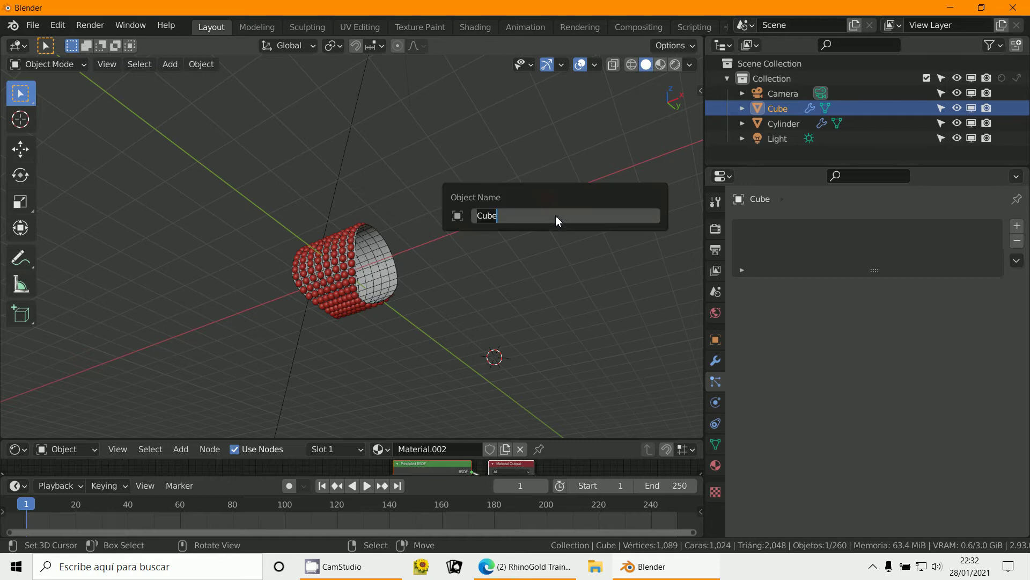
text(rubi)
key(Return)
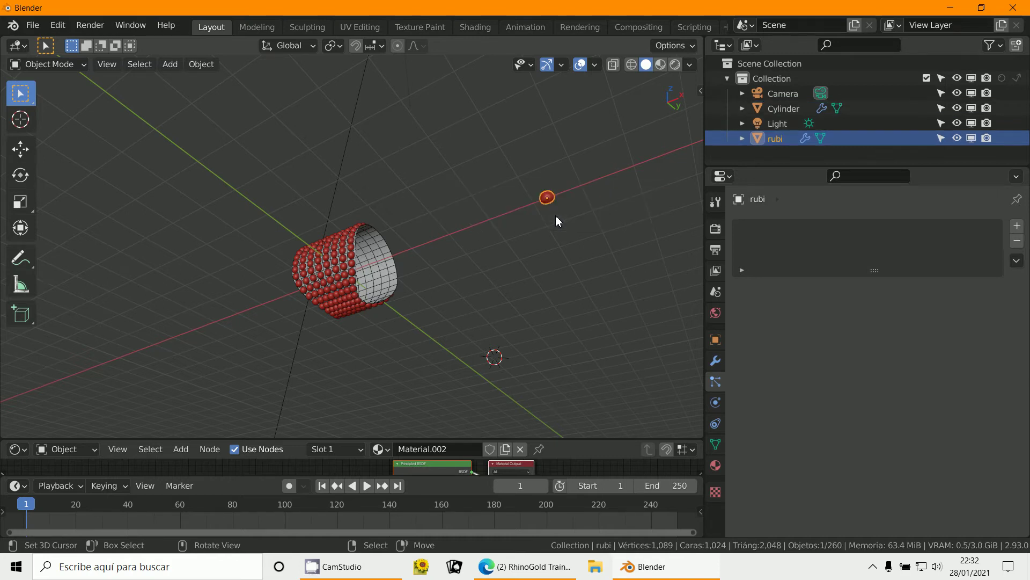
Reselect the cylinder, check the instance object in its particle render settings and set the render scale to 0.610
click(330, 304)
middle_drag(379, 305, 408, 311)
scroll(889, 390, down, 5)
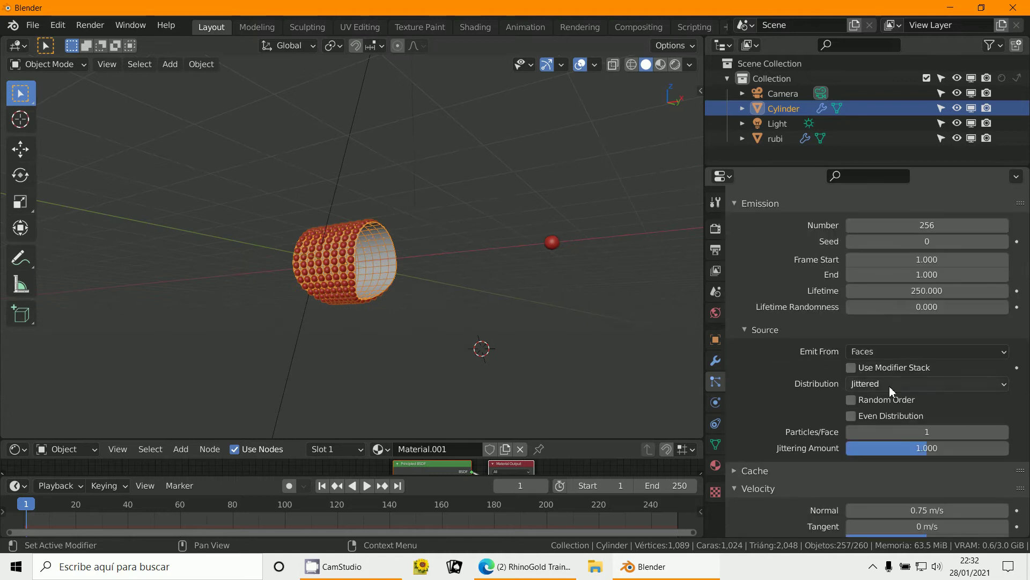
scroll(889, 390, down, 10)
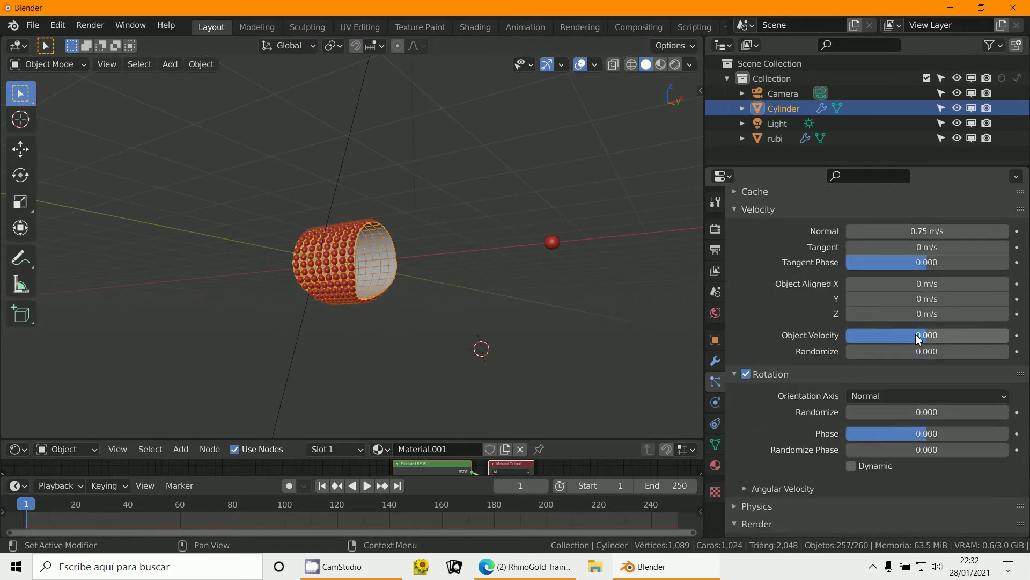
scroll(835, 401, down, 8)
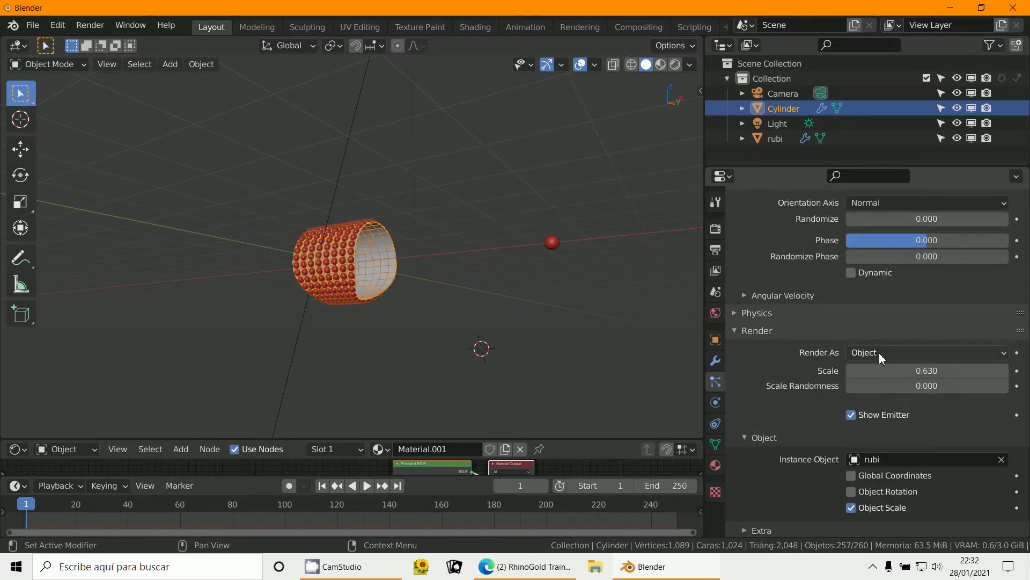
scroll(865, 410, down, 3)
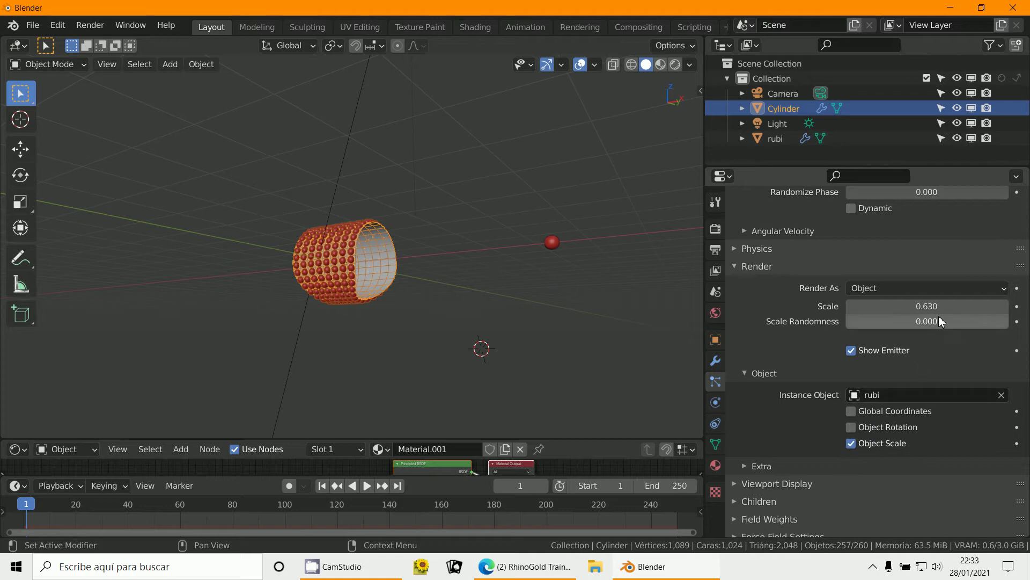
drag(923, 309, 932, 308)
scroll(480, 347, up, 5)
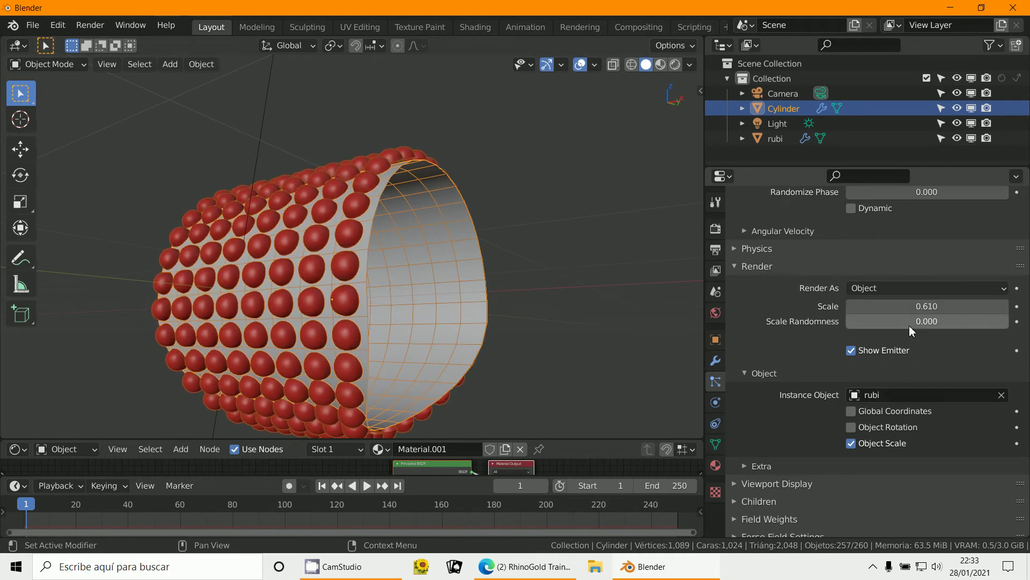
Try a scale randomness of 0.518 on the cylinder's particles and reset it to 0
drag(914, 325, 998, 333)
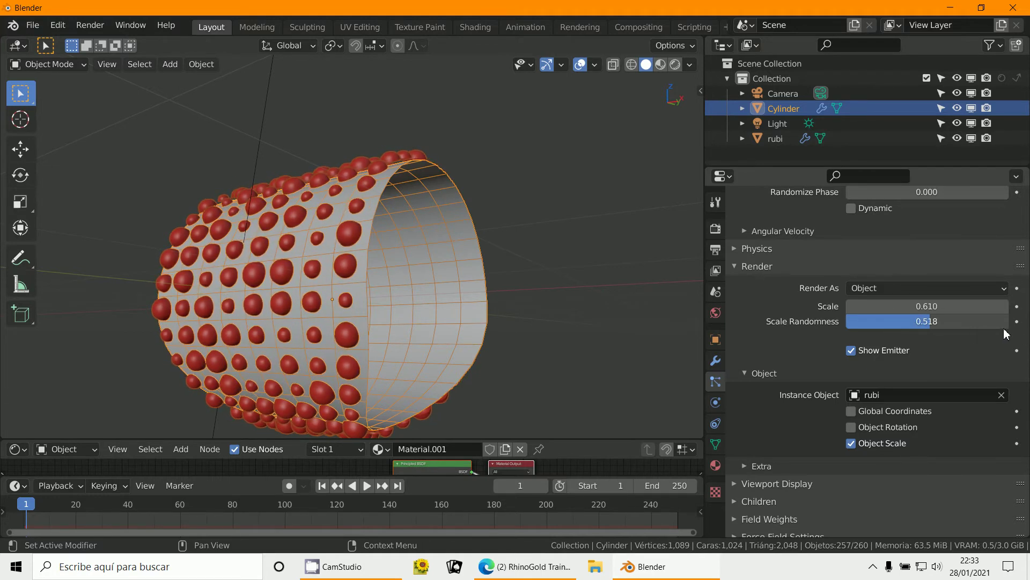
middle_drag(419, 348, 391, 45)
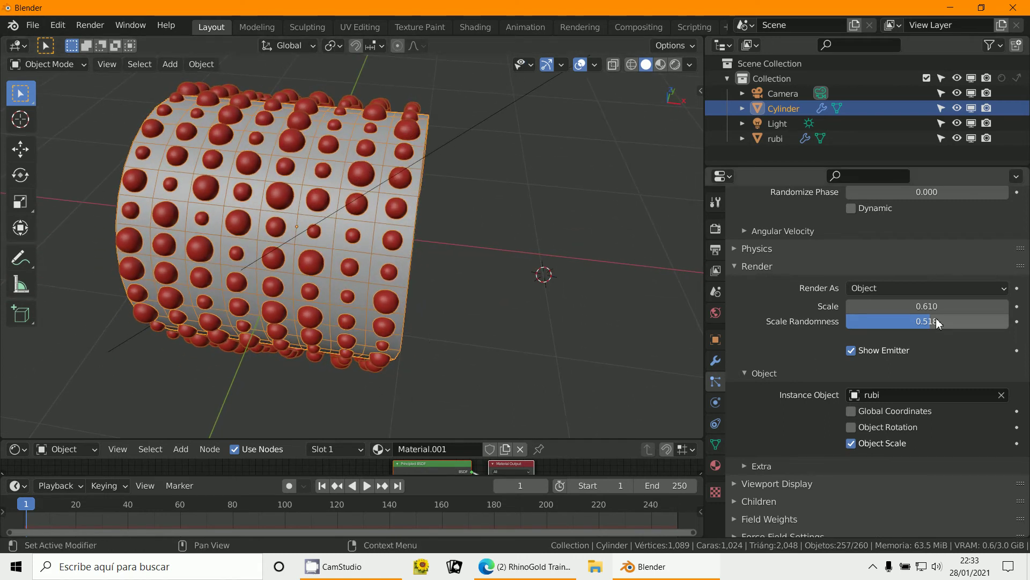
drag(934, 327, 823, 320)
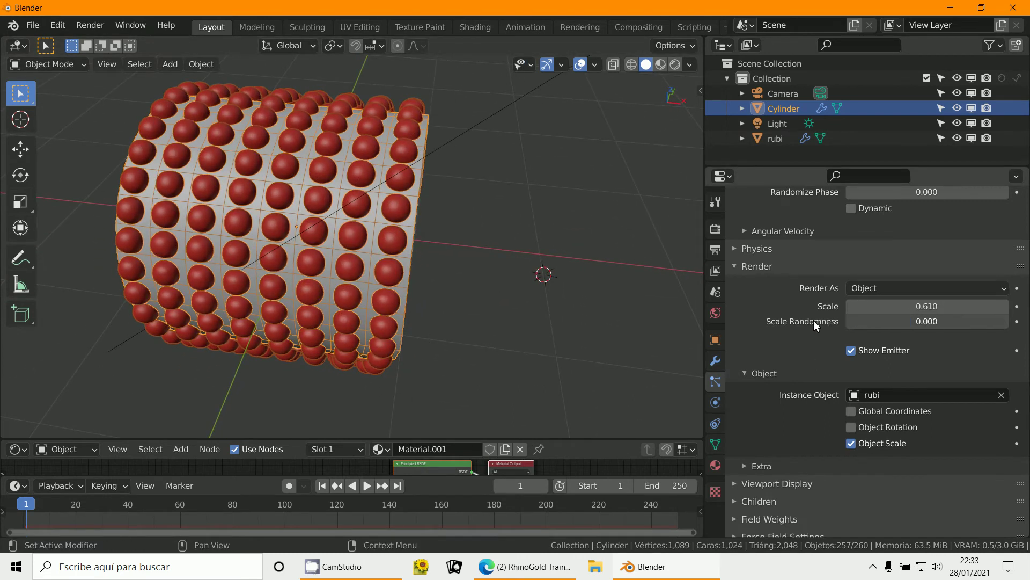
Set the particle render scale to 0.660 and inspect how the spheres overlap around the cylinder's narrow side
drag(932, 307, 926, 307)
middle_drag(510, 279, 470, 263)
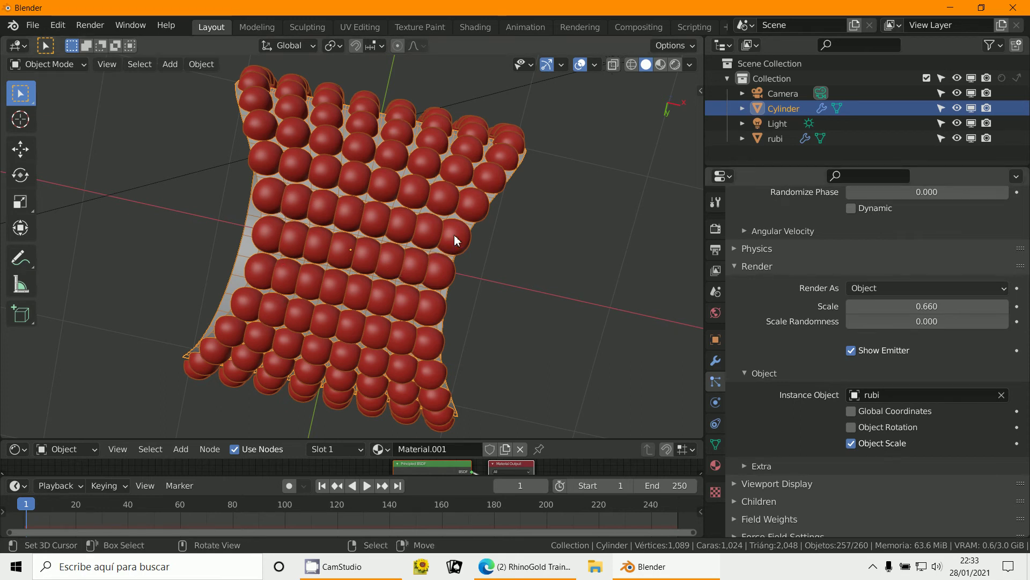
middle_drag(454, 239, 339, 234)
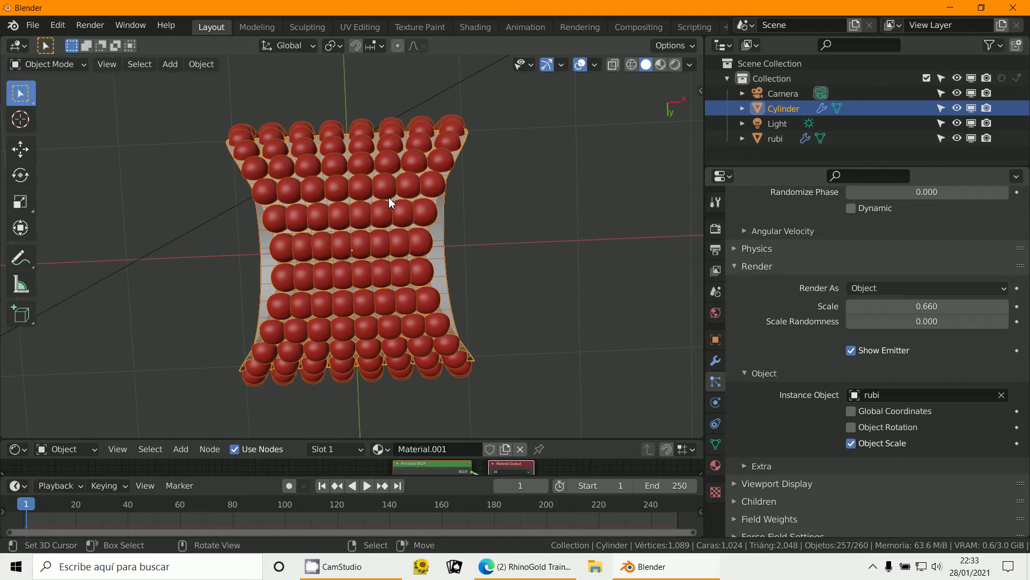
middle_drag(359, 243, 361, 215)
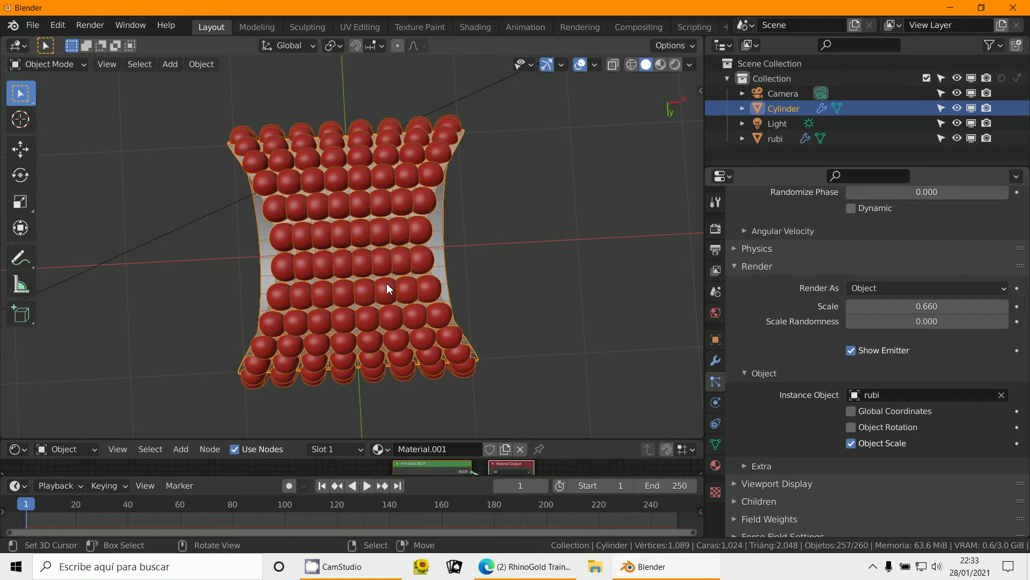
middle_drag(326, 280, 537, 257)
scroll(840, 327, up, 8)
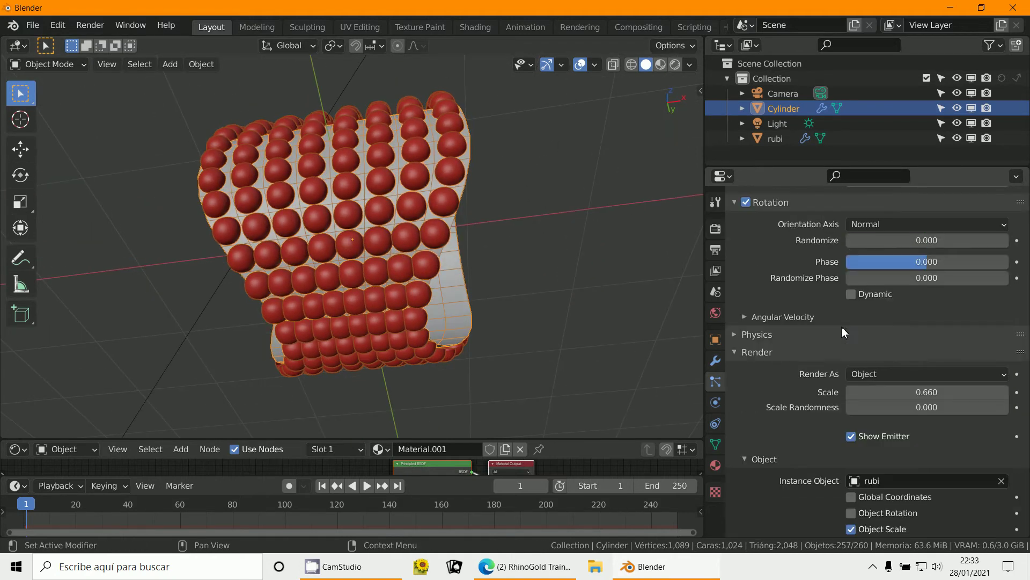
scroll(852, 319, up, 15)
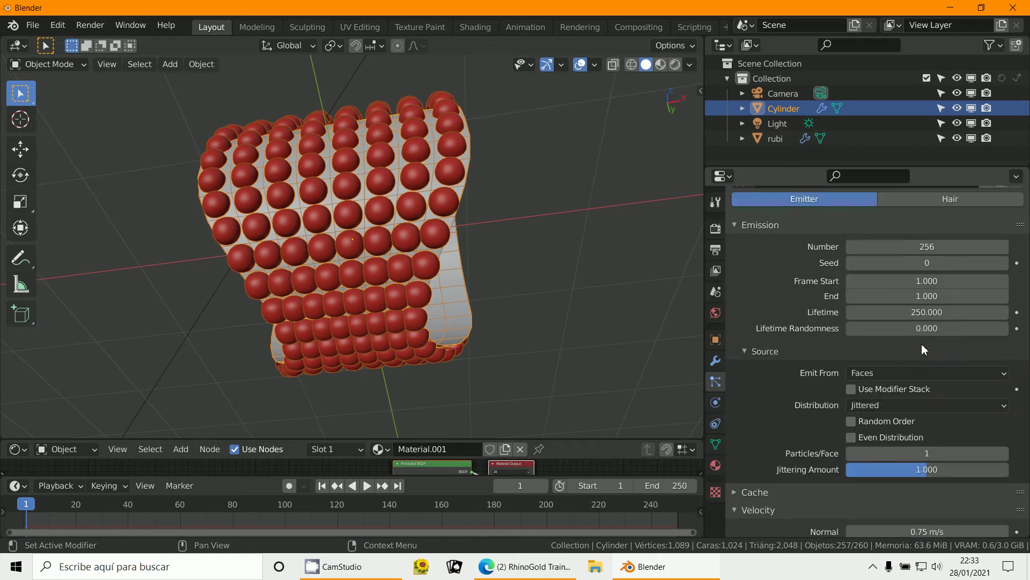
Try Volume as the emission source of the cylinder's particles and inspect the inside of the ring
scroll(928, 343, down, 6)
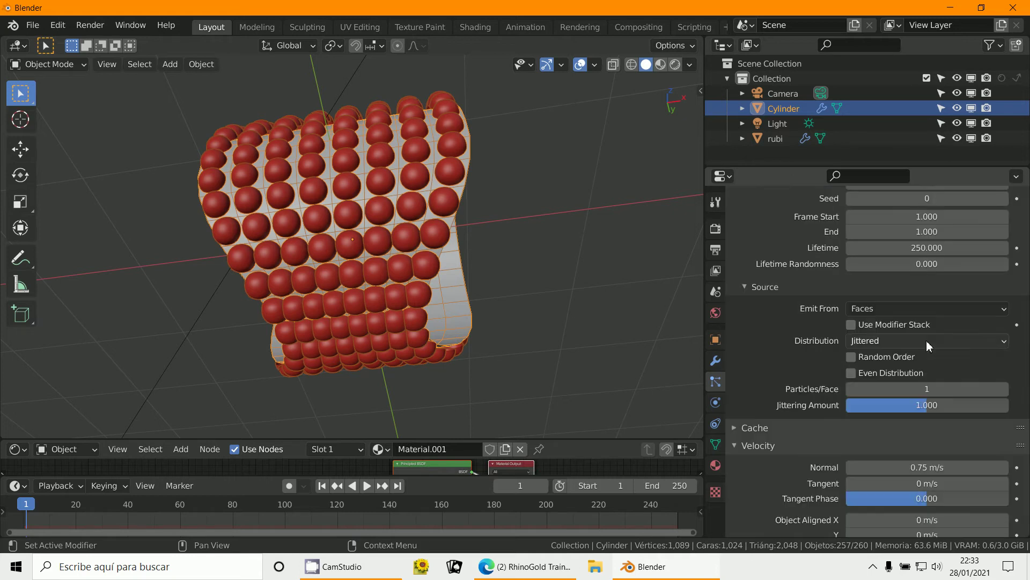
click(864, 308)
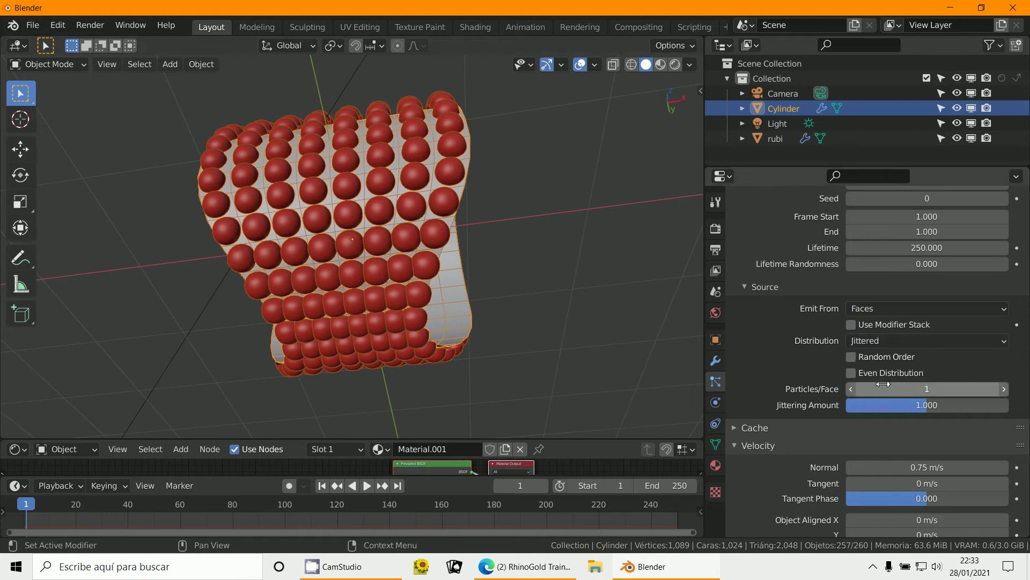
scroll(880, 341, up, 2)
click(876, 351)
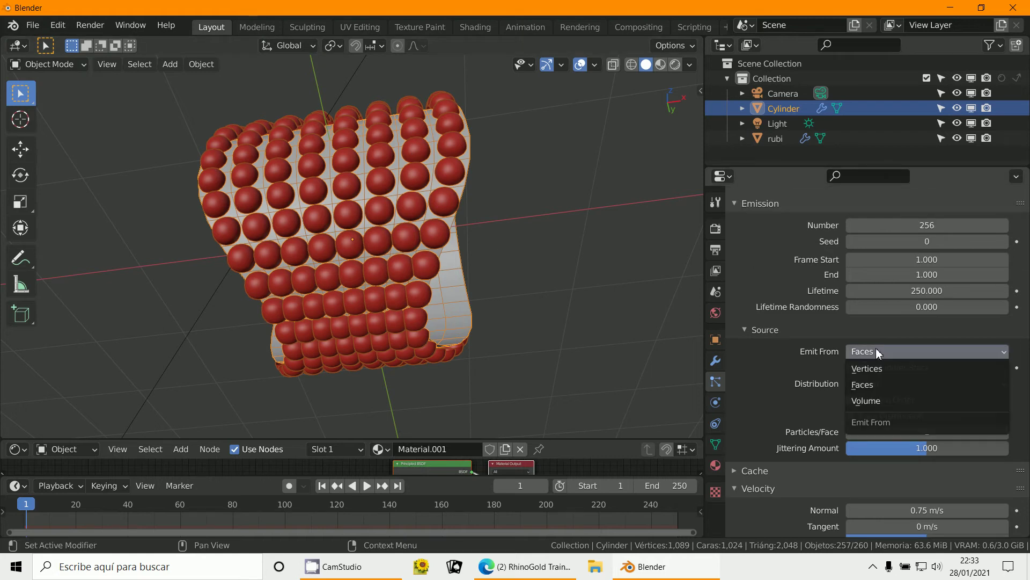
click(878, 400)
middle_drag(376, 343, 315, 252)
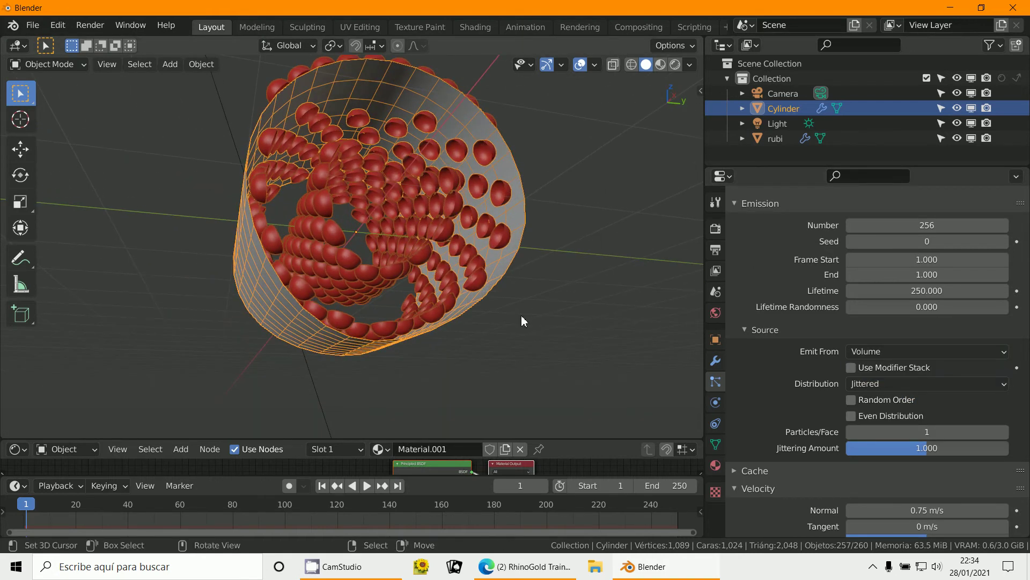
Try Vertices as the particles' emission source, check the sphere layout, and set the source back to Faces
click(870, 351)
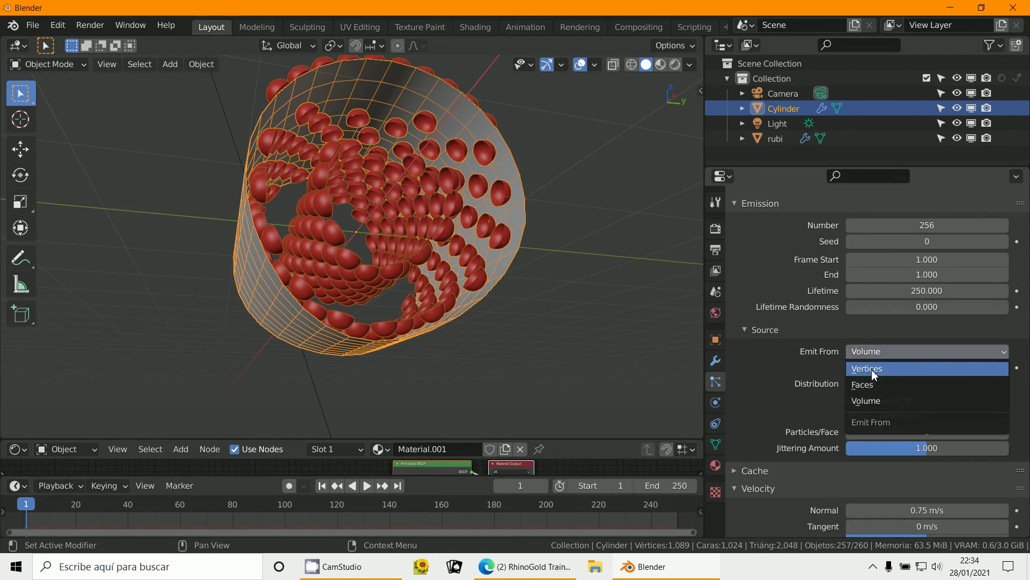
click(872, 370)
middle_drag(456, 300, 379, 240)
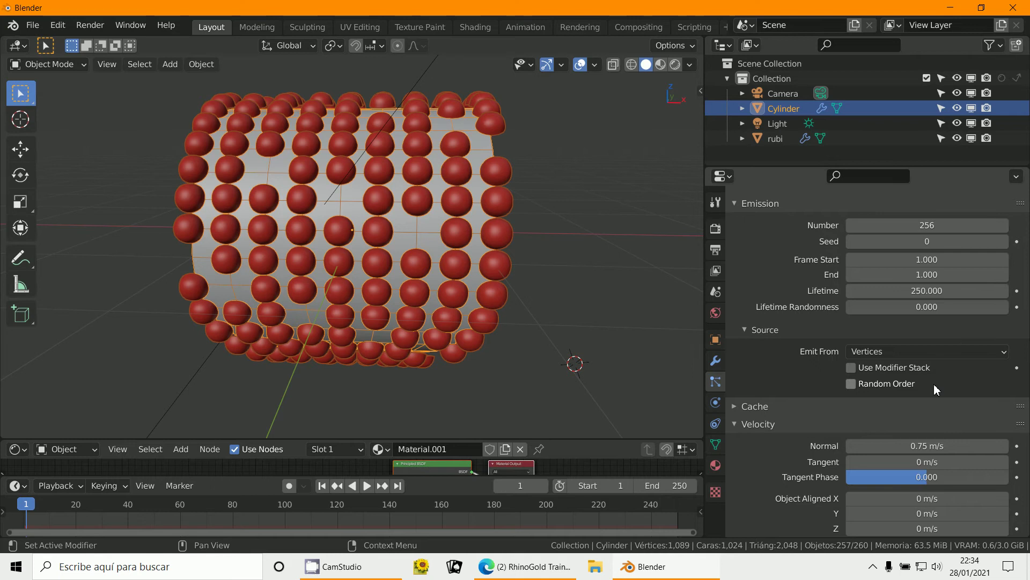
scroll(934, 384, down, 1)
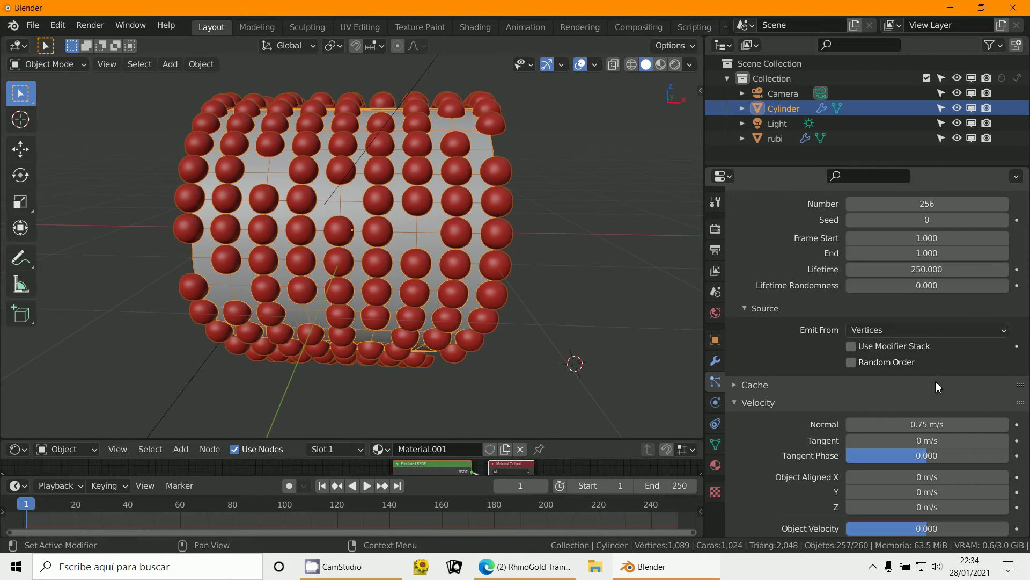
click(879, 330)
click(874, 363)
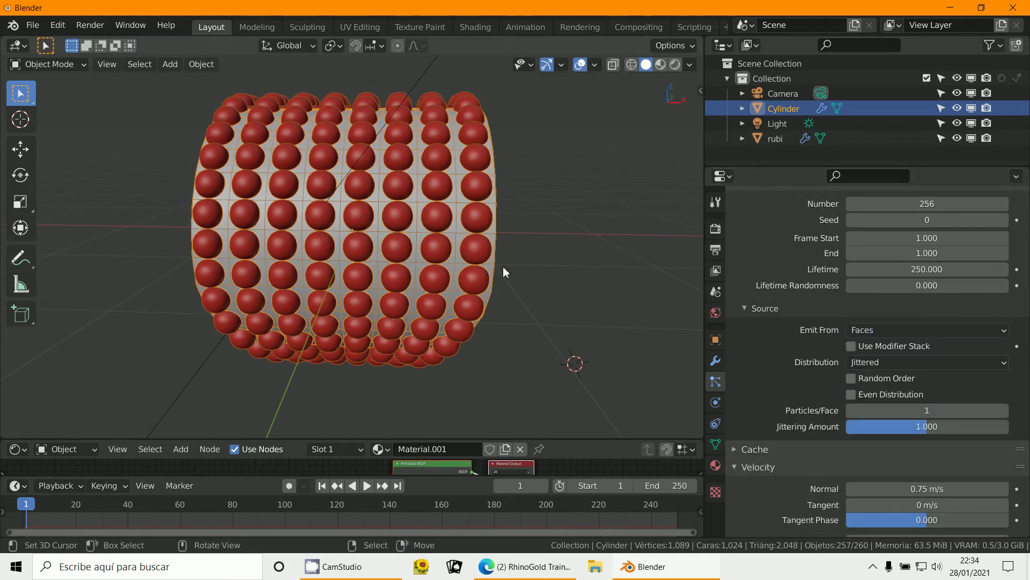
middle_drag(503, 272, 439, 259)
Review the emission settings and replay the particle animation from the start of the timeline
scroll(800, 408, down, 1)
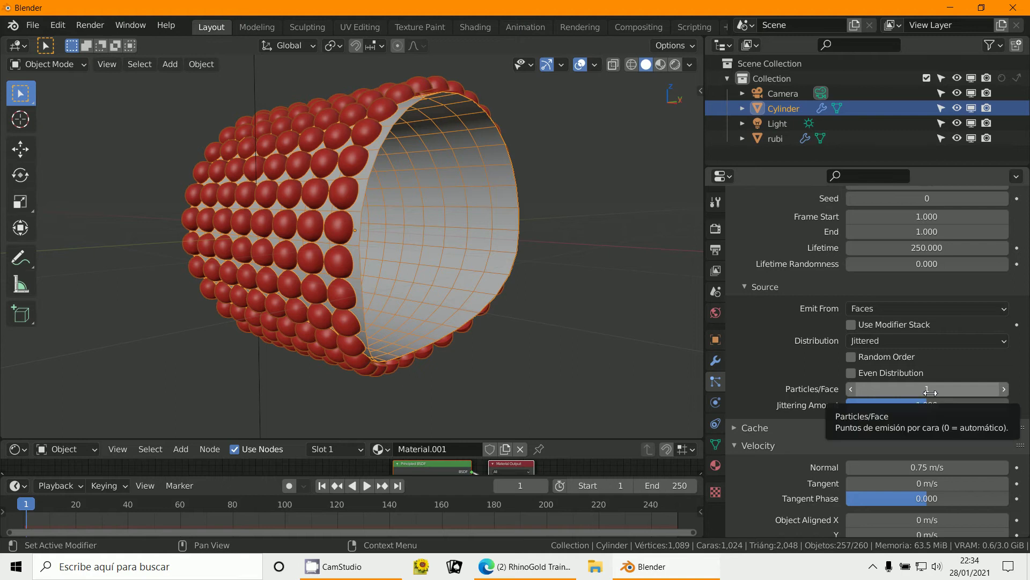
scroll(968, 265, up, 3)
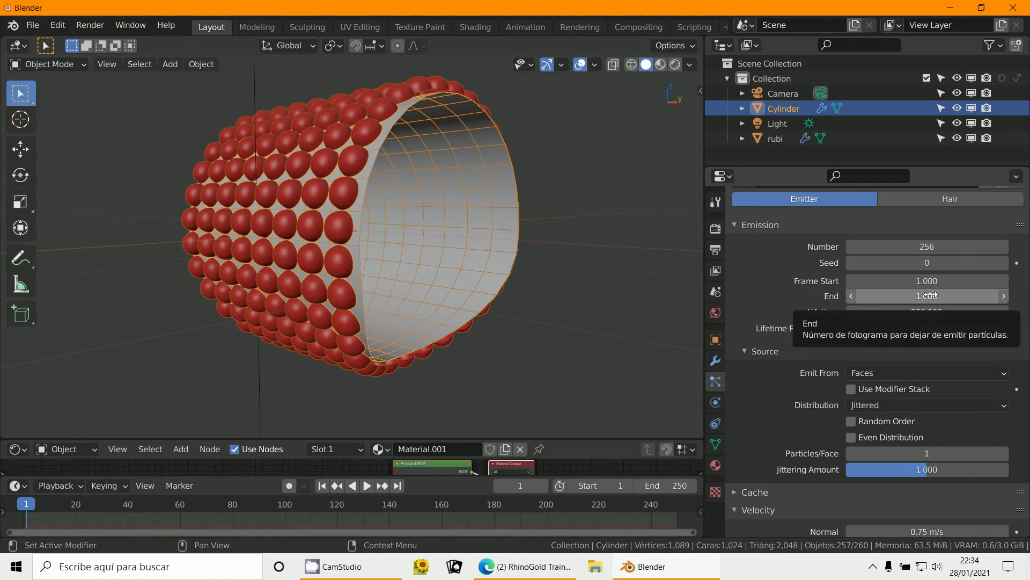
scroll(912, 322, down, 3)
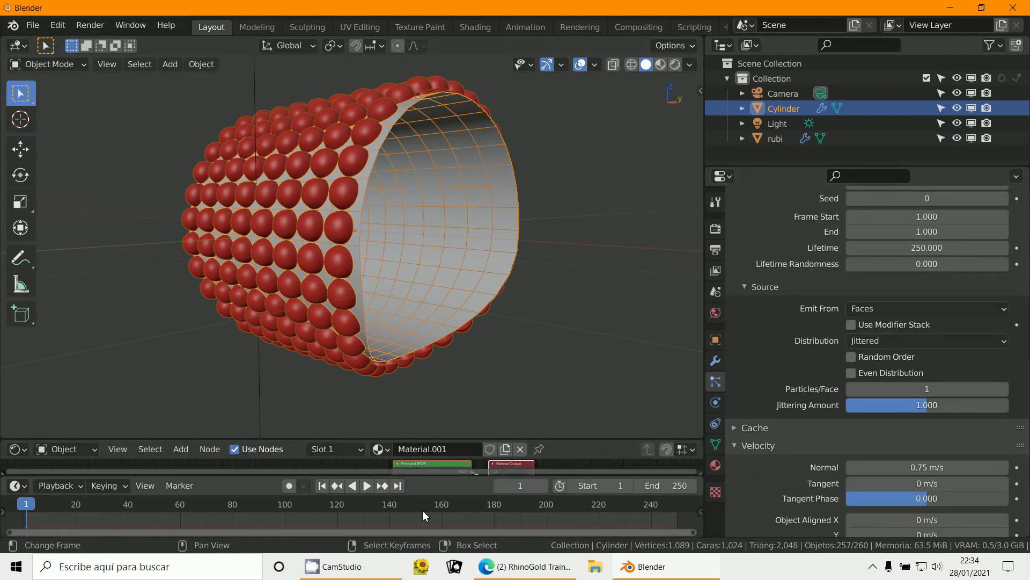
click(10, 513)
key(space)
mouse_move(46, 514)
mouse_down()
mouse_move(115, 511)
mouse_move(30, 509)
mouse_up()
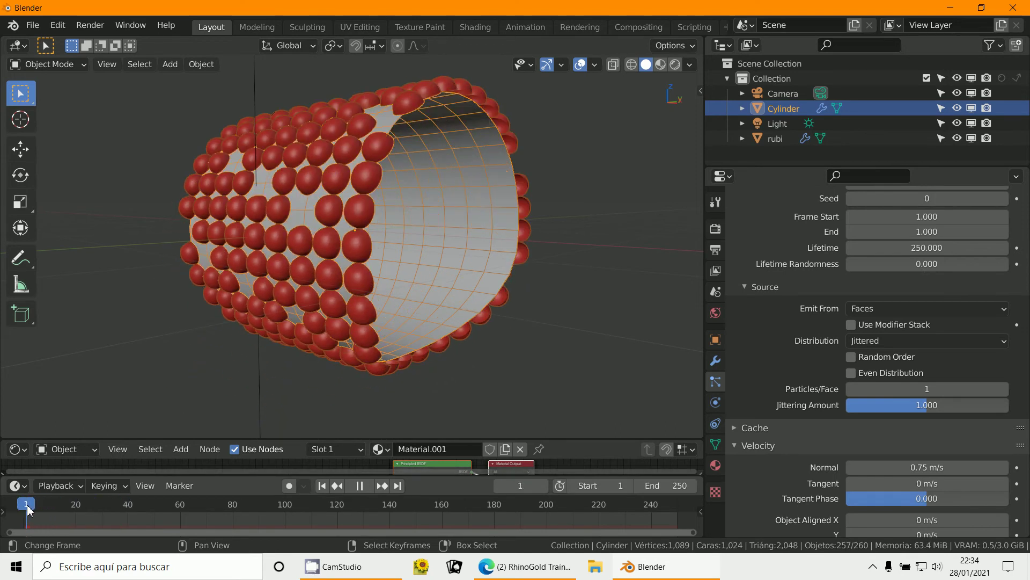
key(space)
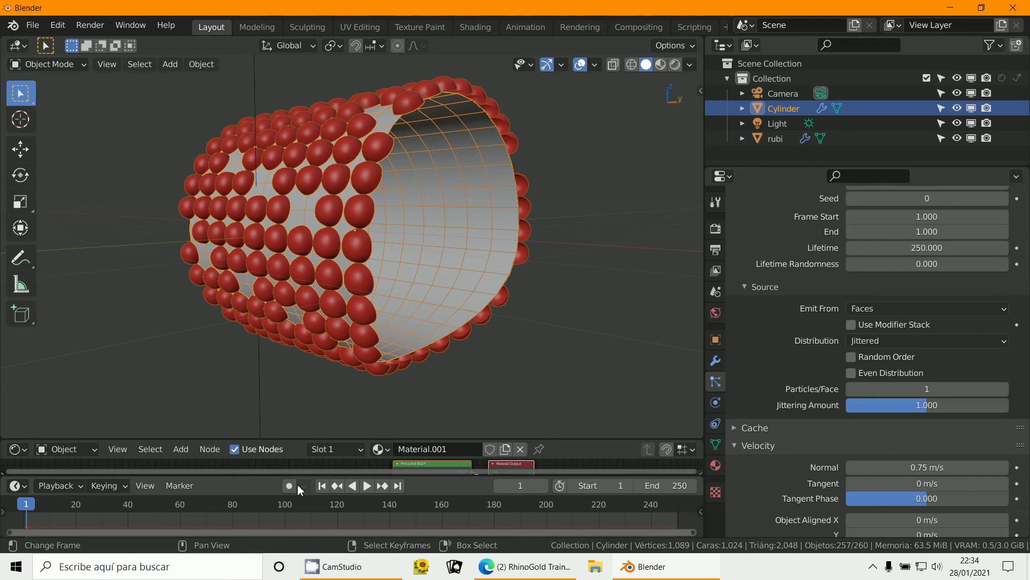
click(19, 505)
key(space)
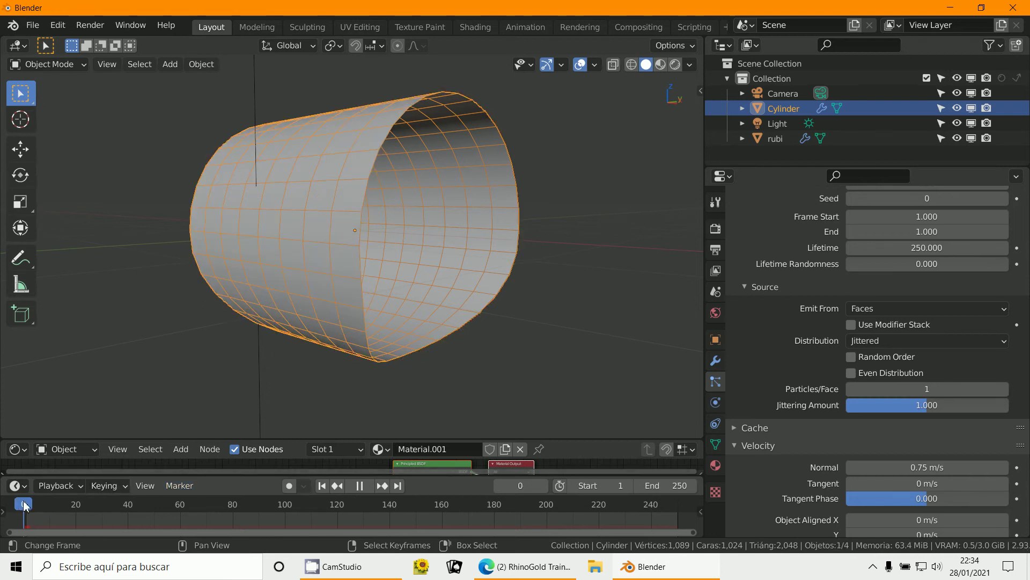
key(space)
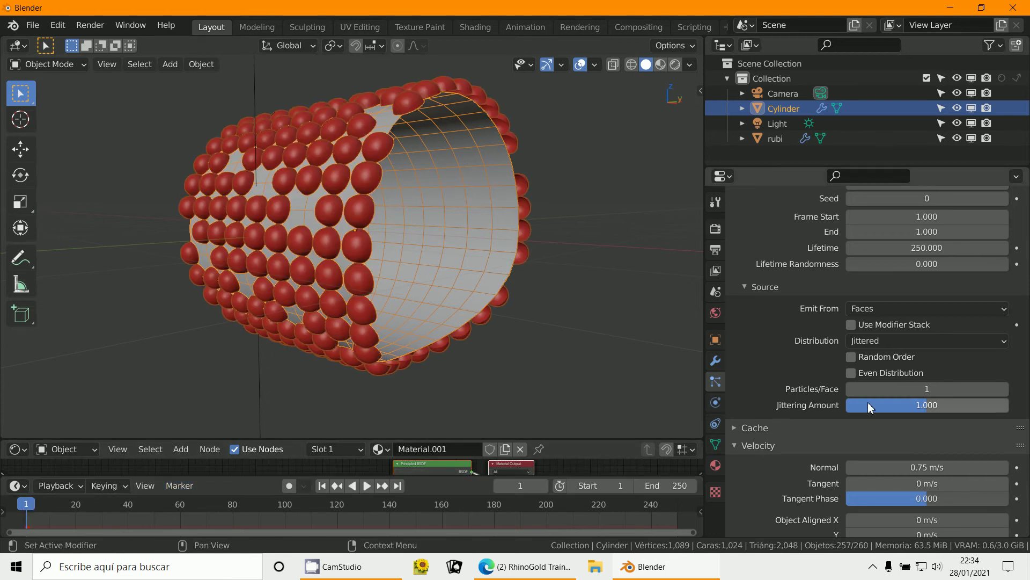
Try to make the cylinder's particle instances real
middle_drag(644, 384, 592, 377)
scroll(581, 368, down, 3)
middle_drag(515, 325, 398, 149)
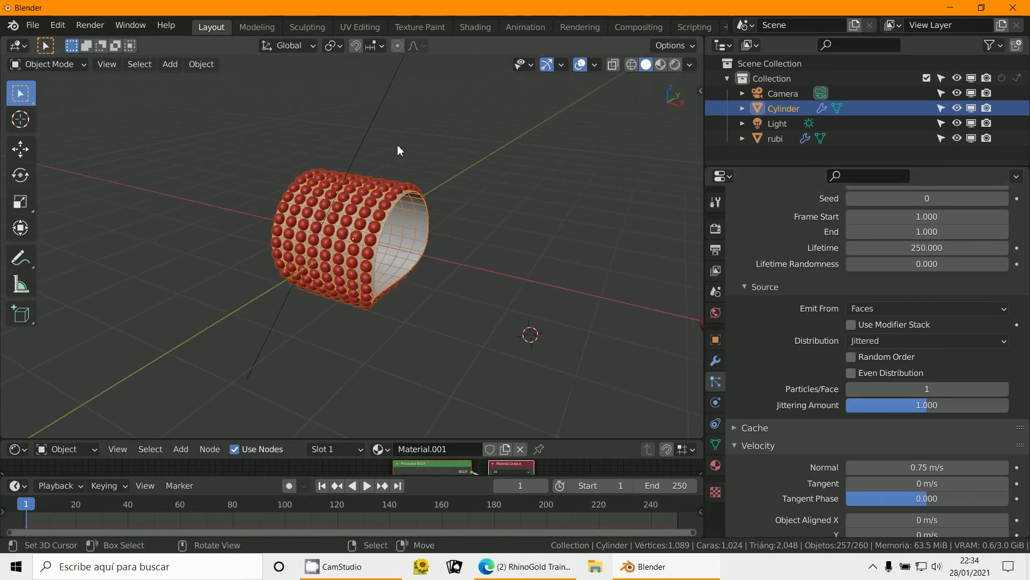
click(201, 65)
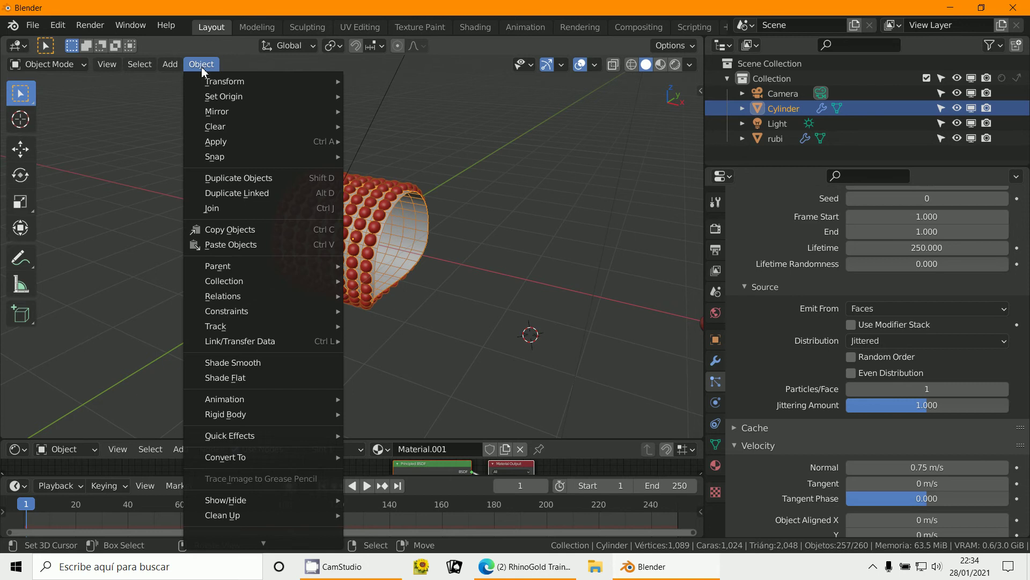
mouse_move(287, 144)
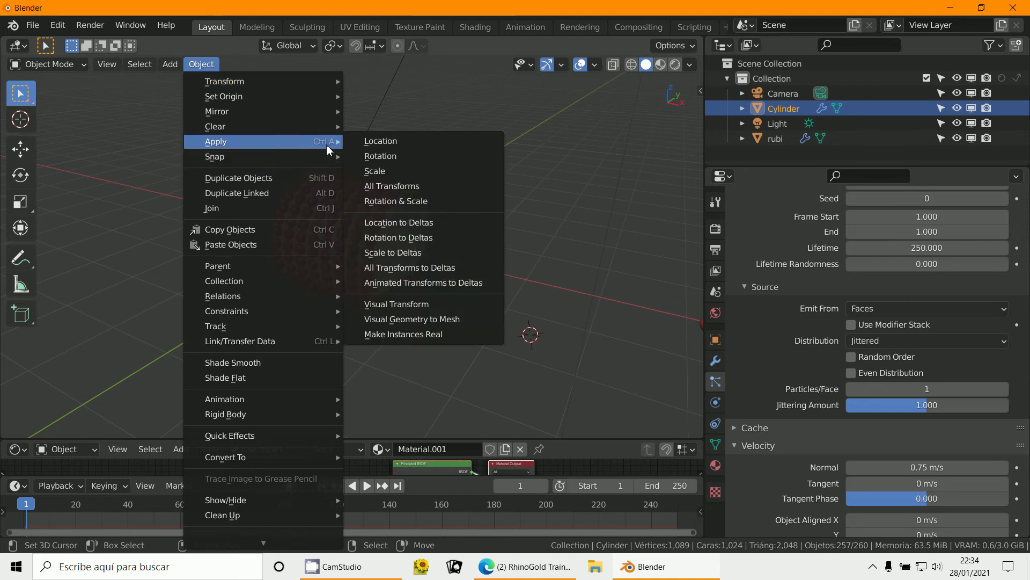
click(441, 335)
middle_drag(489, 299, 365, 259)
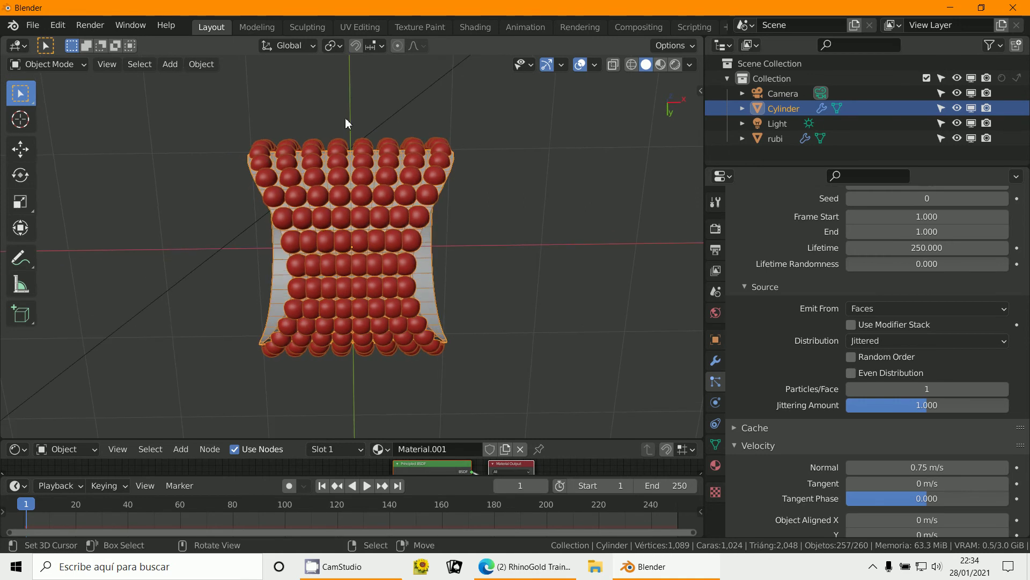
Examine the overlapping sphere rows on the cylinder's narrow side, then check its modifier stack and the available modifiers
middle_drag(345, 123, 356, 207)
scroll(360, 210, up, 3)
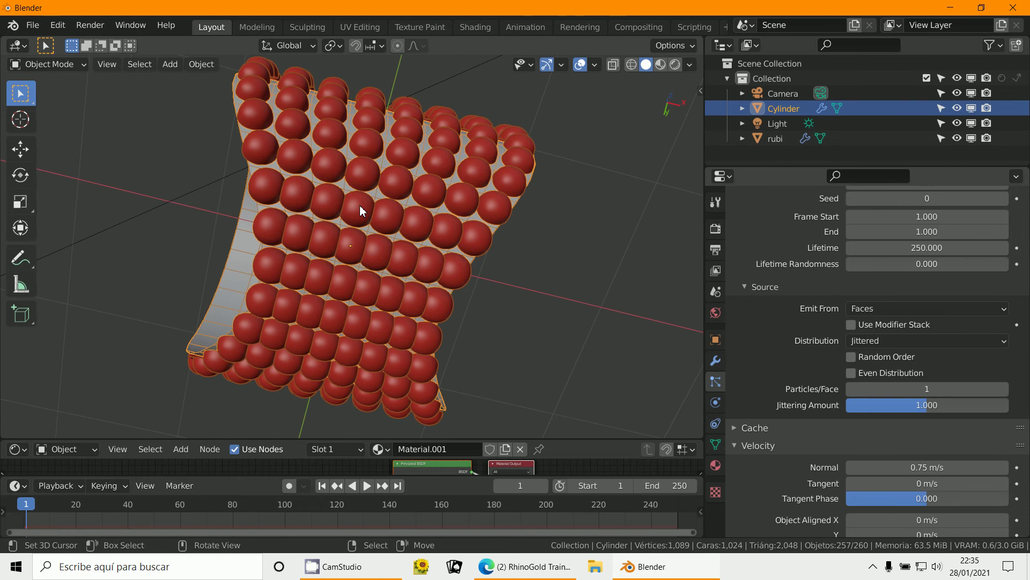
middle_drag(334, 303, 283, 214)
middle_drag(422, 274, 421, 311)
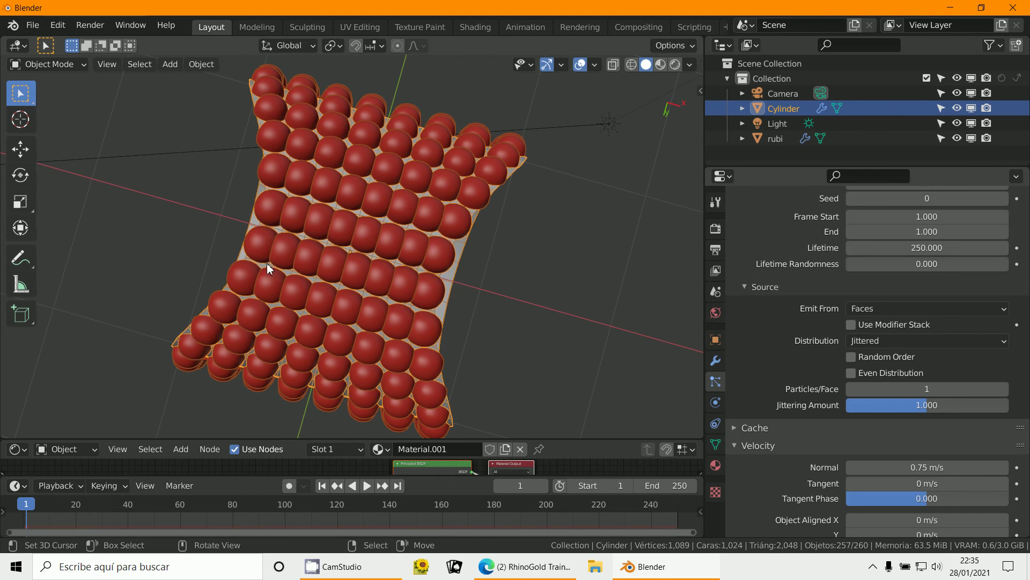
scroll(422, 305, down, 1)
click(715, 361)
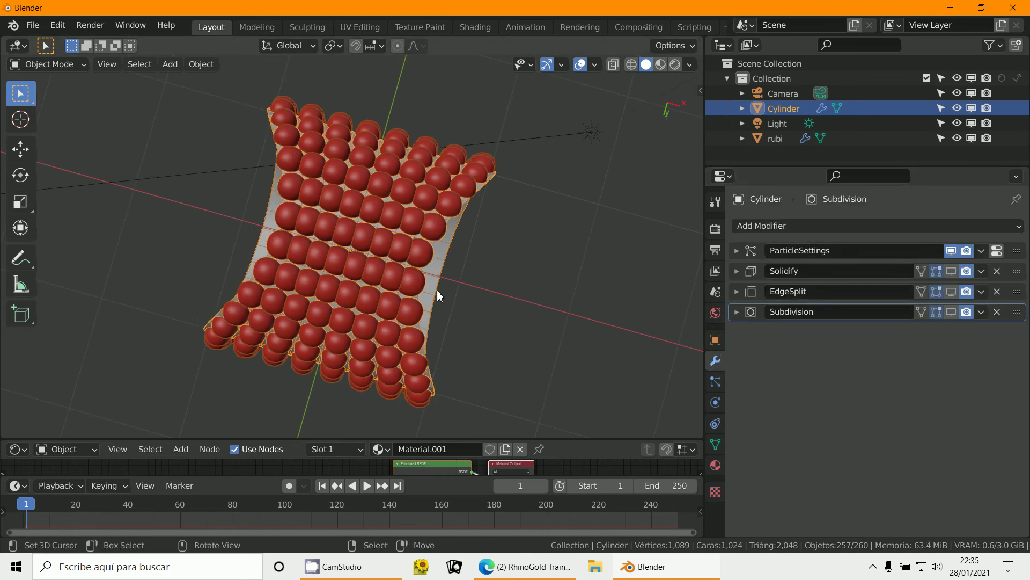
click(773, 225)
Check the modifier on the separate rubi sphere and reselect the cylinder
scroll(529, 239, down, 5)
middle_drag(532, 250, 542, 300)
click(509, 296)
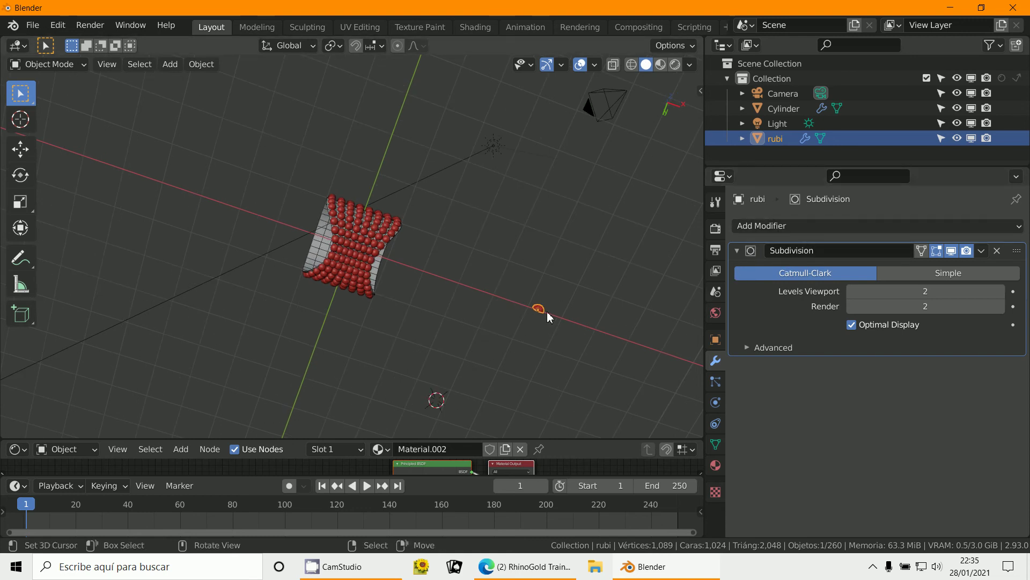
middle_drag(409, 329, 421, 294)
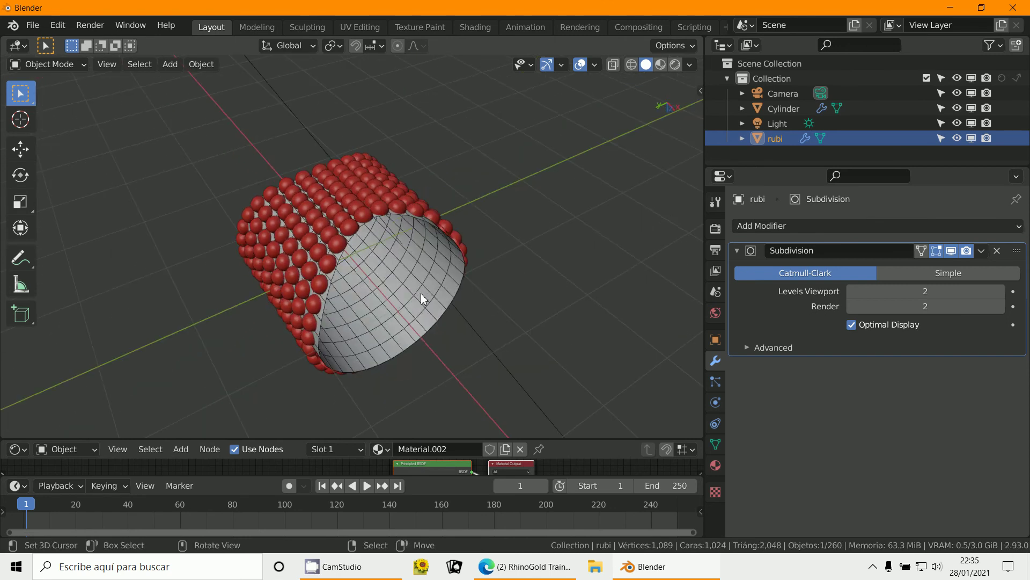
click(421, 295)
Look through the cylinder's physics, particle and constraint settings, including the available object constraints
click(715, 424)
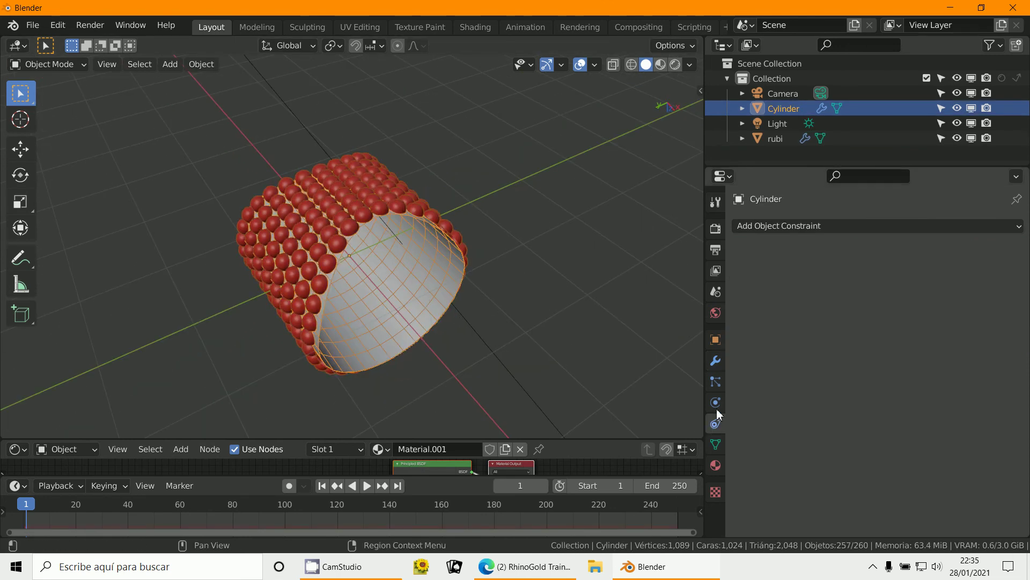
click(715, 402)
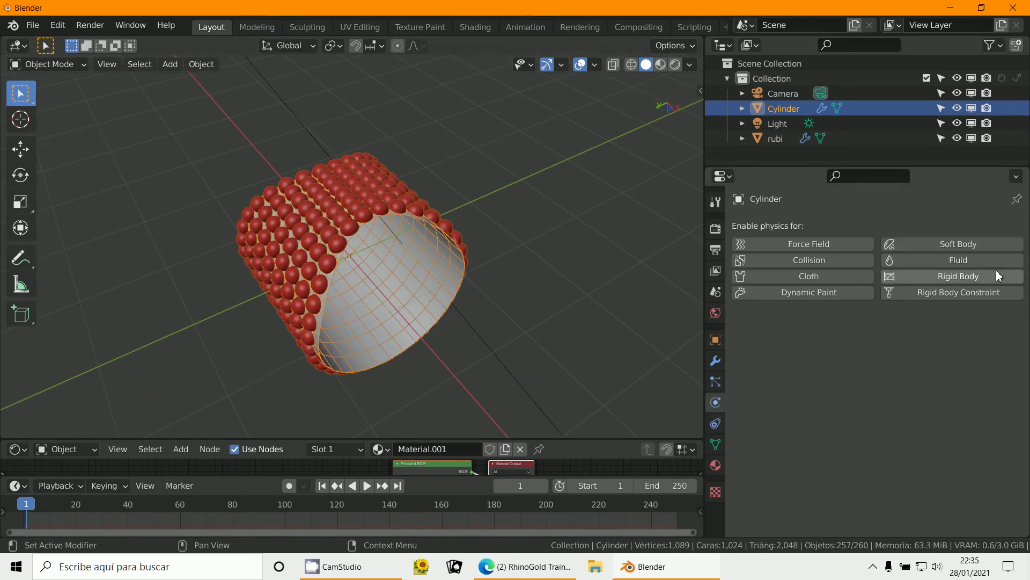
click(716, 382)
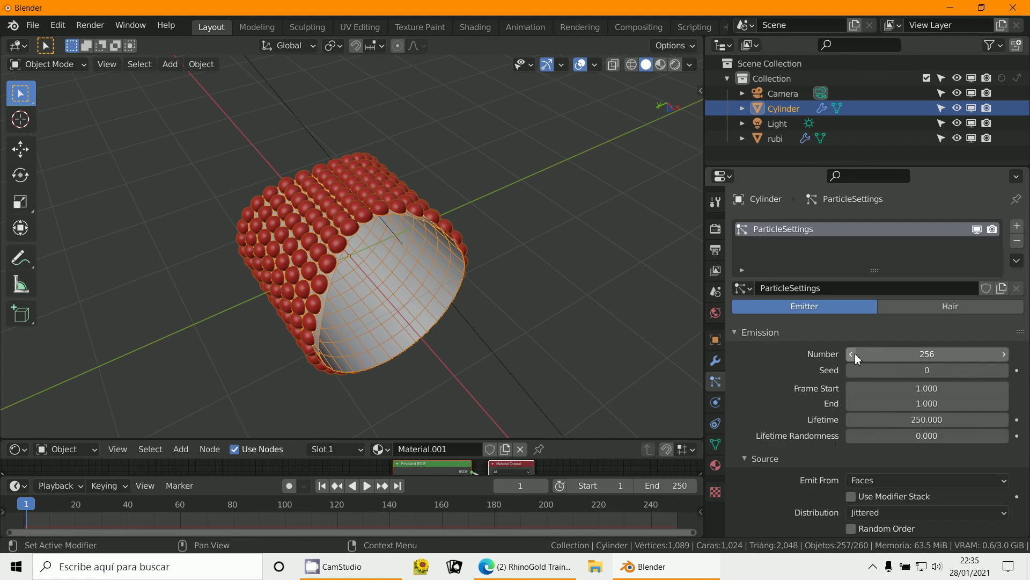
click(715, 401)
click(716, 424)
click(869, 226)
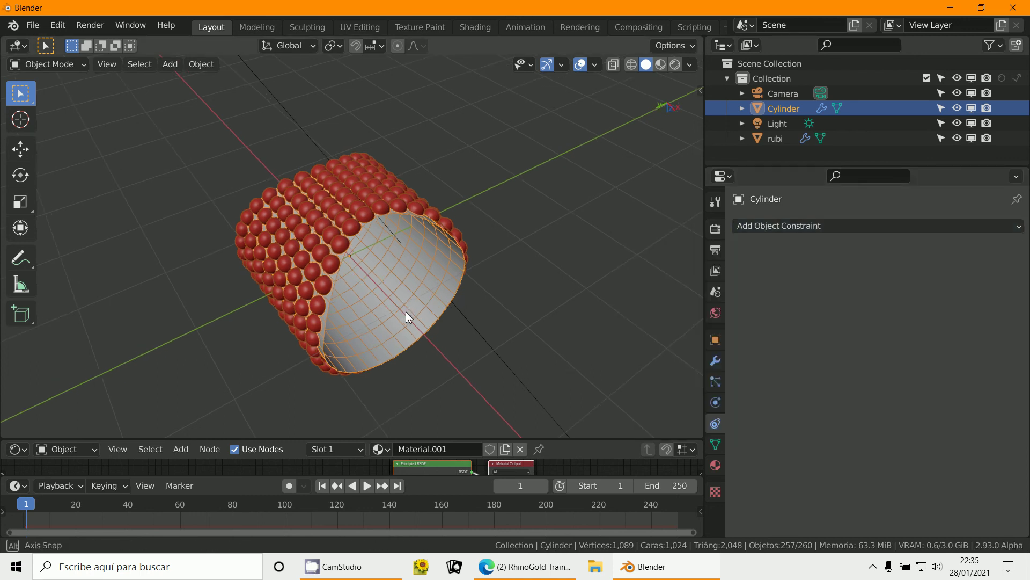
Set the snap target to Face with Active as the snap base, leaving snapping turned off
middle_drag(327, 218, 303, 273)
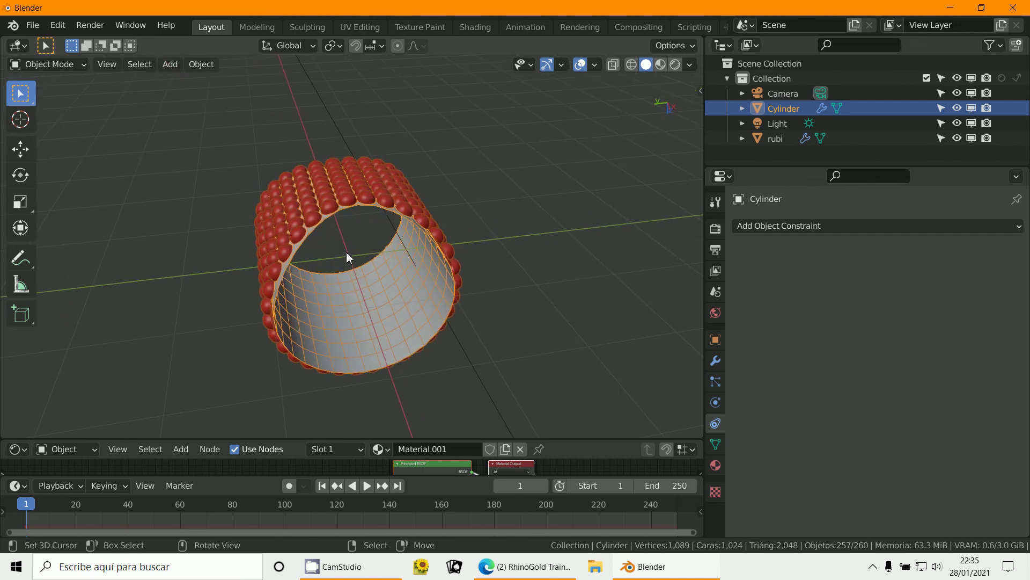
middle_drag(380, 258, 374, 219)
middle_drag(368, 267, 362, 161)
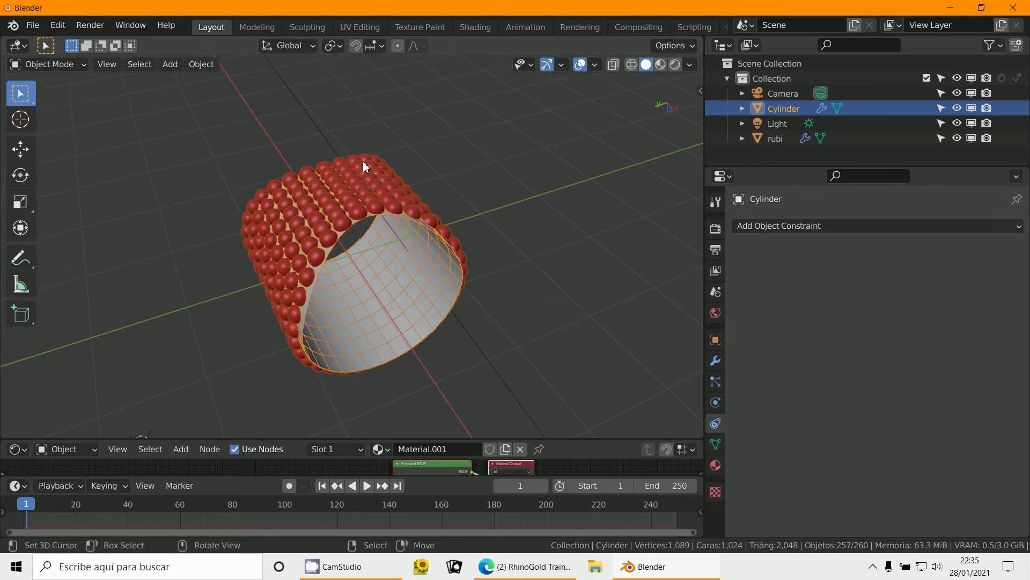
click(357, 46)
click(356, 46)
click(356, 46)
click(356, 46)
click(383, 47)
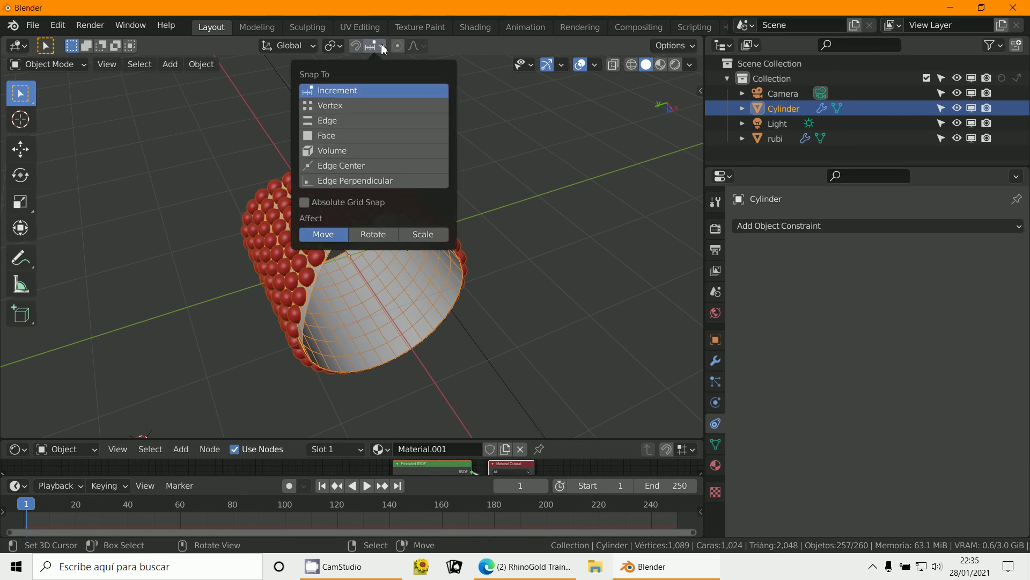
click(337, 135)
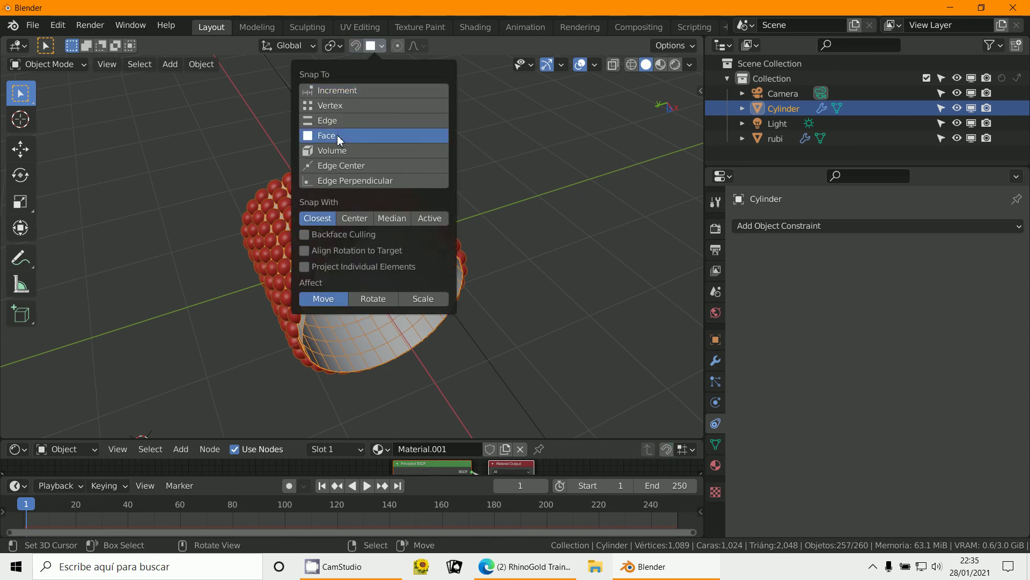
click(430, 219)
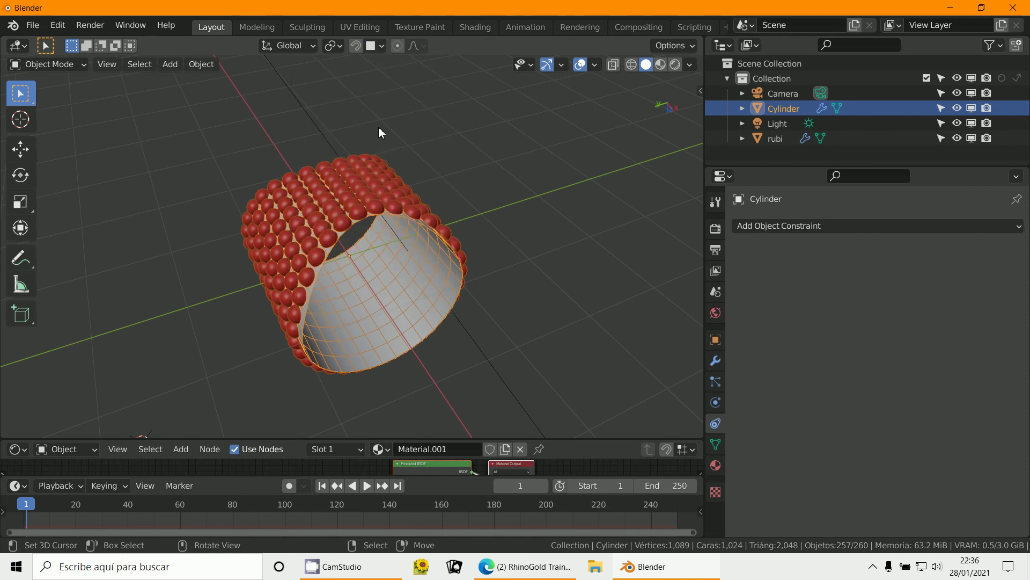
middle_drag(494, 297, 407, 190)
middle_drag(421, 246, 446, 349)
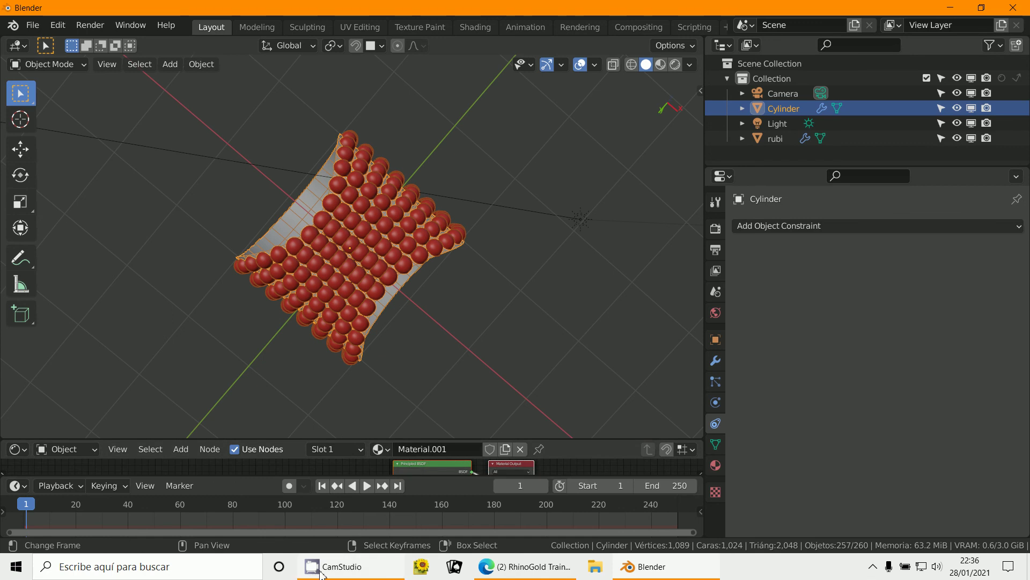